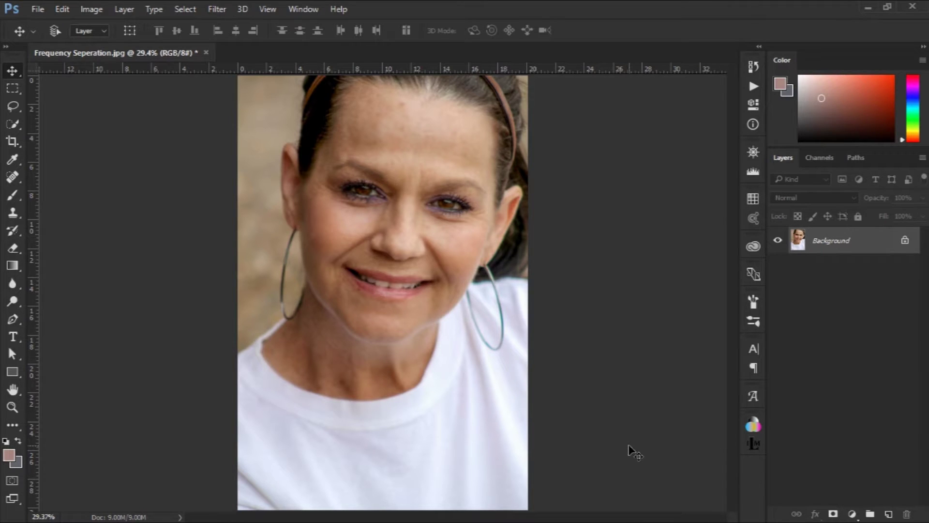
- Duplicate the portrait layer twice
{"action": "key", "text": "ctrl"}
{"action": "key", "text": "ctrl+j"}
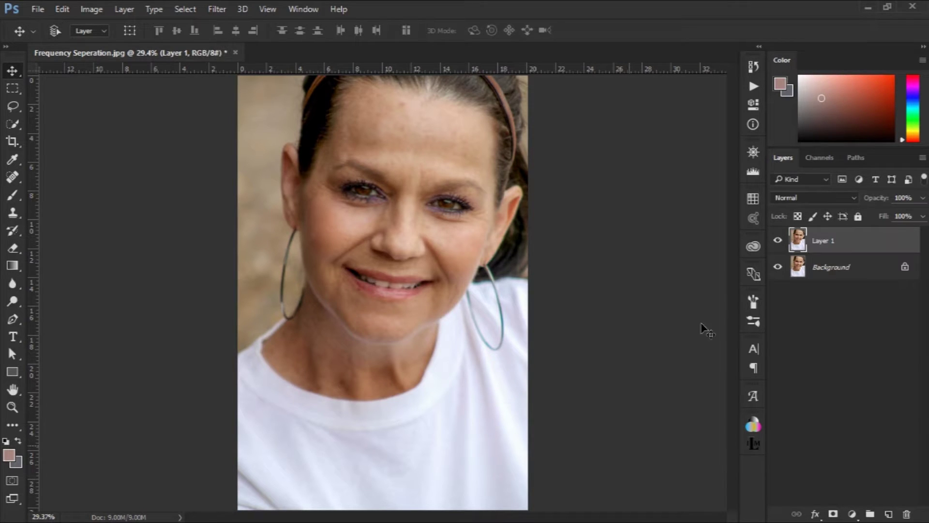
{"action": "key", "text": "ctrl+j"}
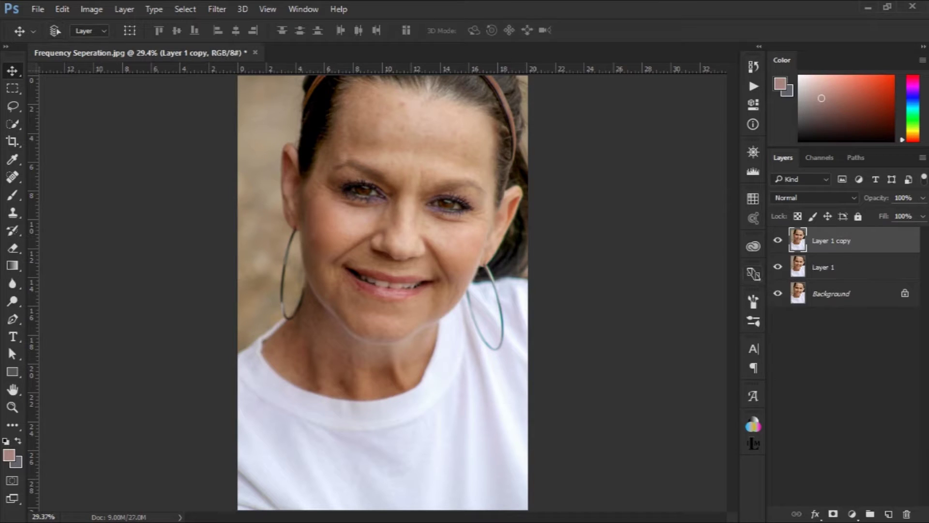
- Rename the copies Blur and Texture, hide Texture, and select Blur
{"action": "left_click", "coordinate": [840, 267]}
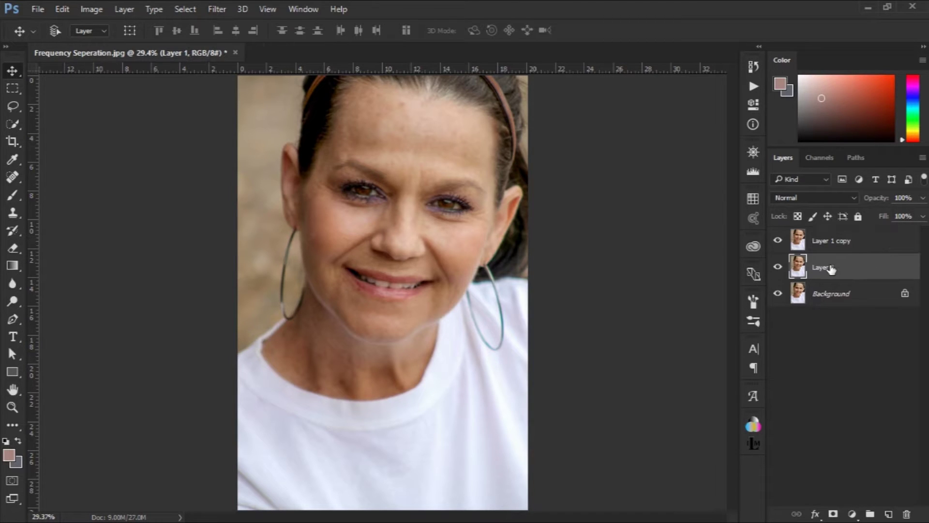
{"action": "double_click", "coordinate": [832, 267]}
{"action": "type", "text": "Blu"}
{"action": "type", "text": "r"}
{"action": "key", "text": "Return"}
{"action": "double_click", "coordinate": [835, 242]}
{"action": "type", "text": "T"}
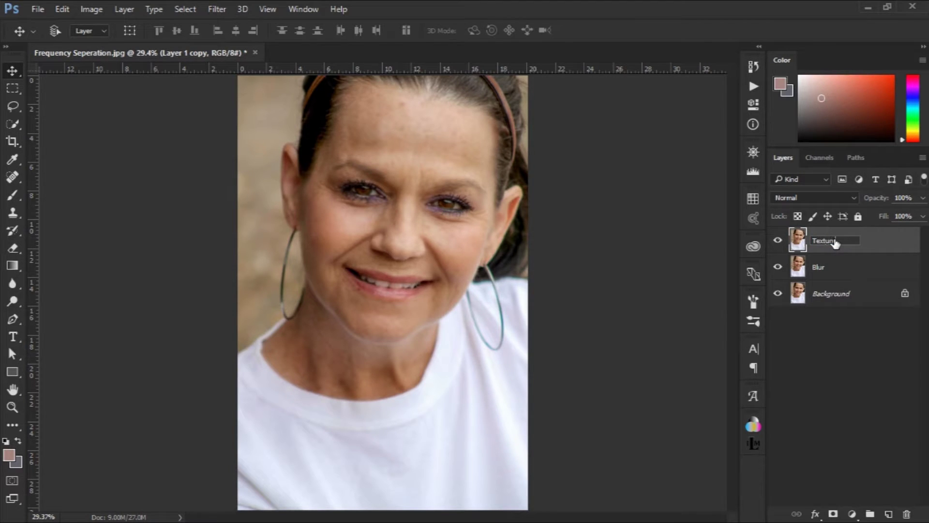
{"action": "key", "text": "Return"}
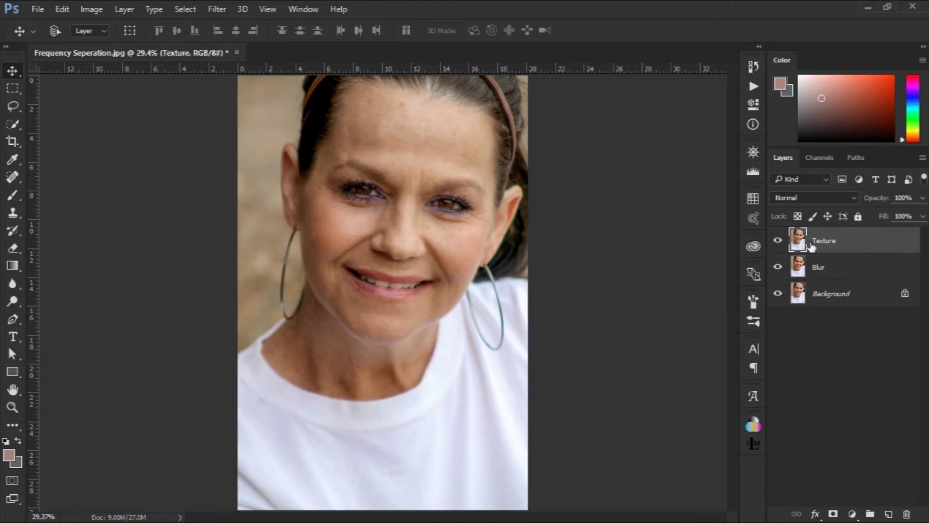
{"action": "left_click", "coordinate": [779, 243]}
{"action": "left_click", "coordinate": [833, 270]}
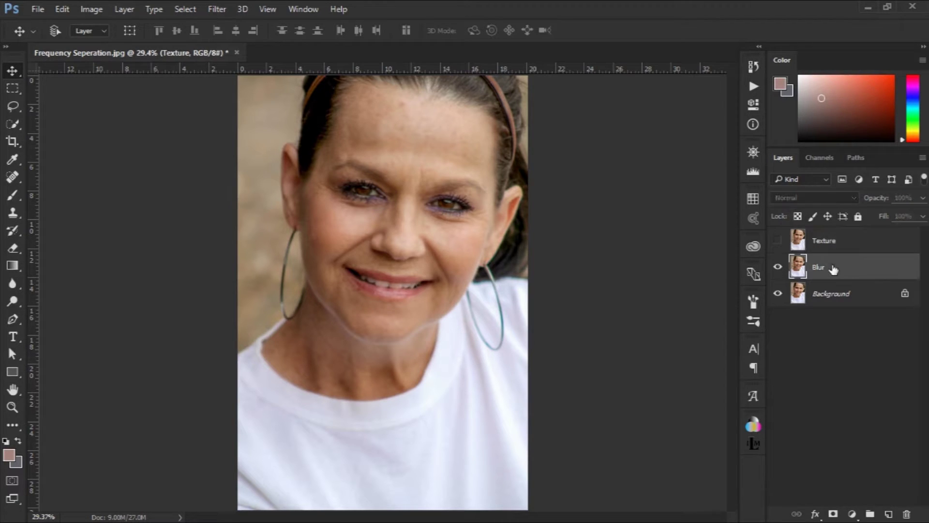
- Apply a 4.7-pixel Gaussian Blur to the Blur layer, then make Texture active
{"action": "left_click", "coordinate": [216, 10]}
{"action": "mouse_move", "coordinate": [298, 160]}
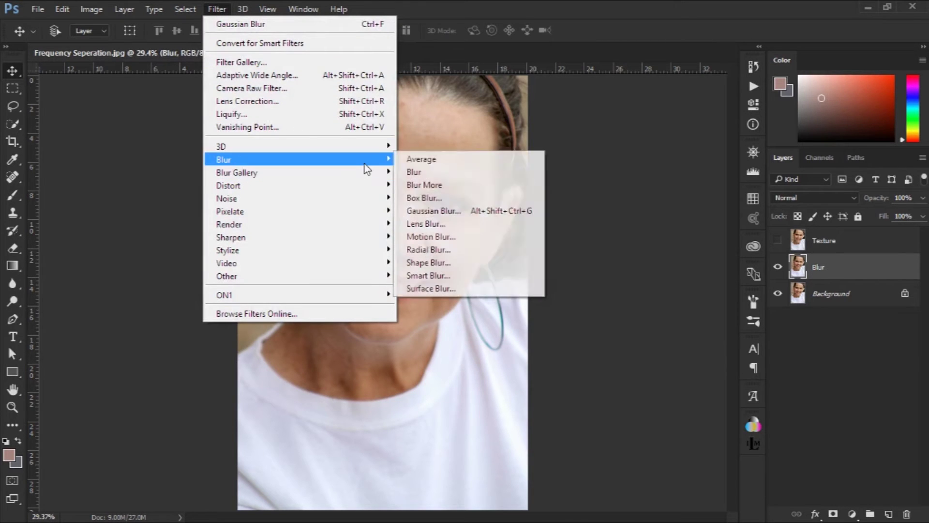
{"action": "left_click", "coordinate": [468, 211]}
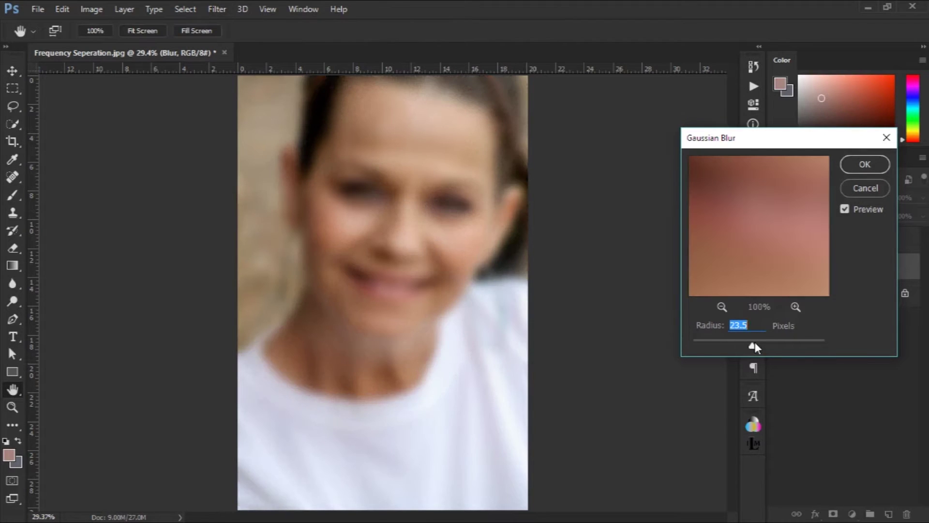
{"action": "left_click_drag", "start_coordinate": [754, 343], "coordinate": [728, 349]}
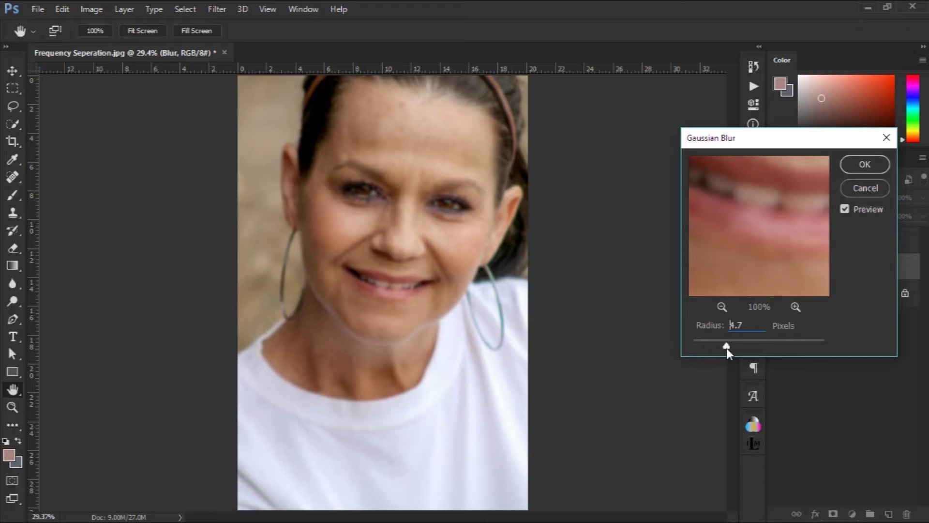
{"action": "left_click_drag", "start_coordinate": [726, 348], "coordinate": [727, 348]}
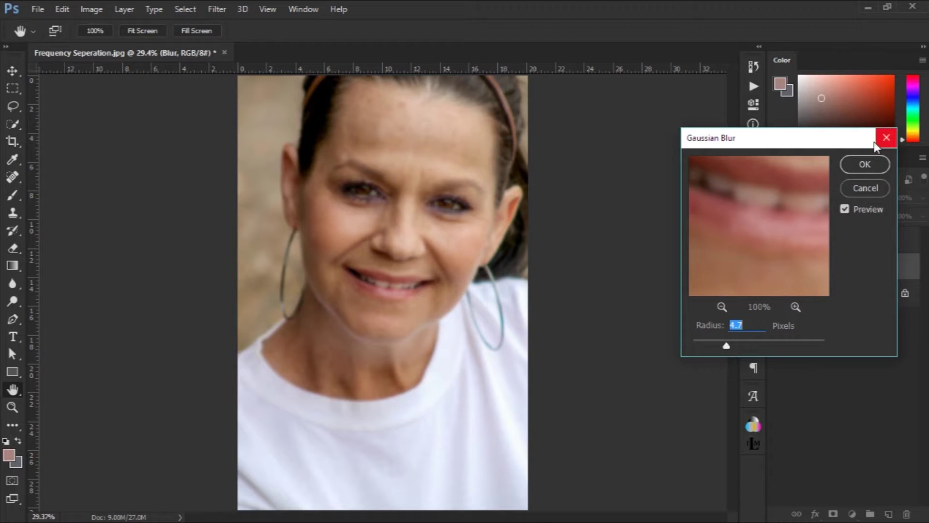
{"action": "left_click", "coordinate": [866, 166]}
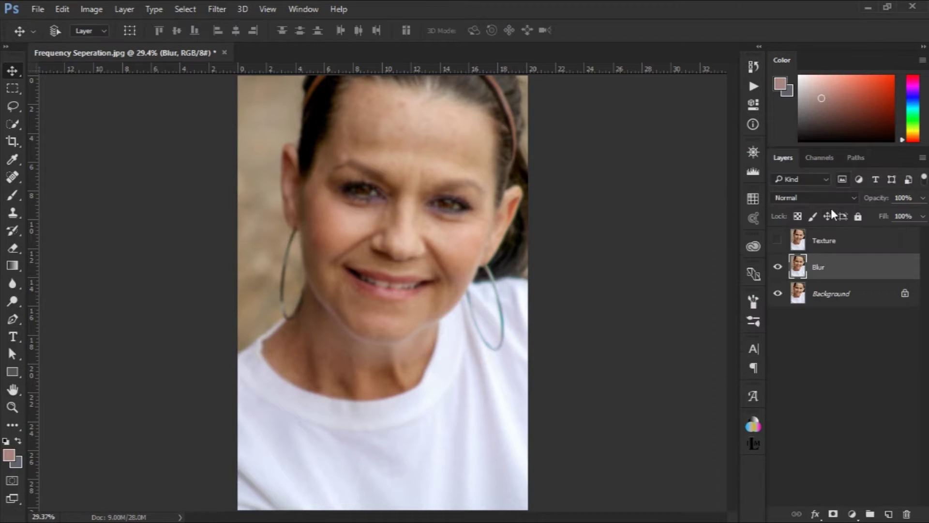
{"action": "left_click", "coordinate": [865, 245]}
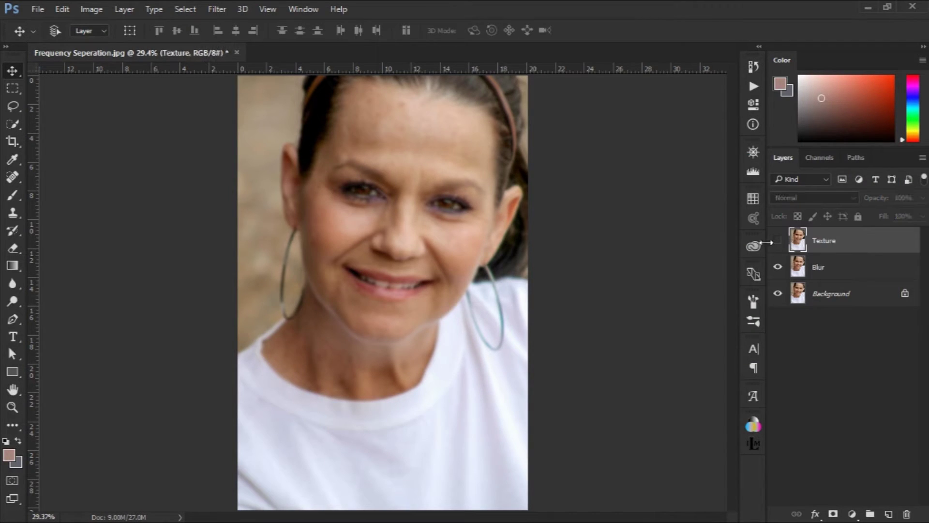
- Show Texture and Apply Image from Blur using Subtract, scale 2, offset 128
{"action": "left_click", "coordinate": [778, 242]}
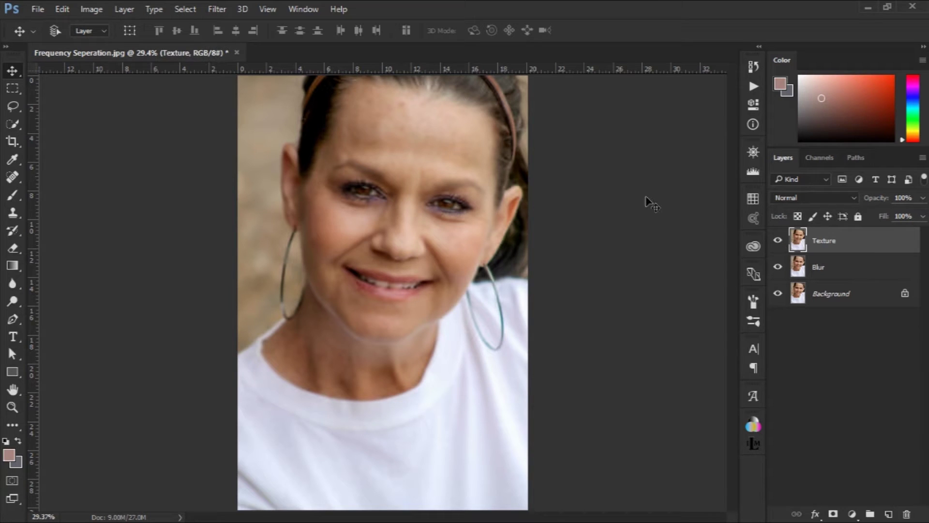
{"action": "left_click", "coordinate": [90, 10]}
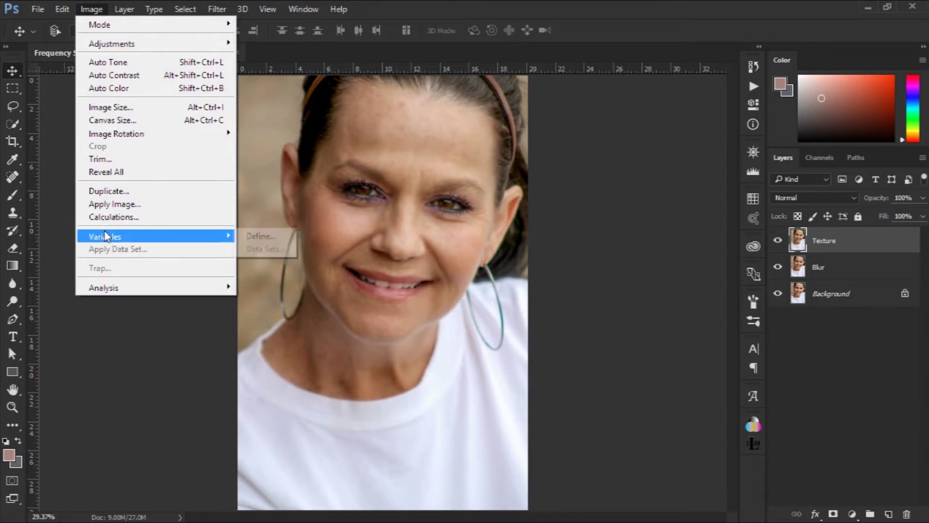
{"action": "left_click", "coordinate": [104, 205]}
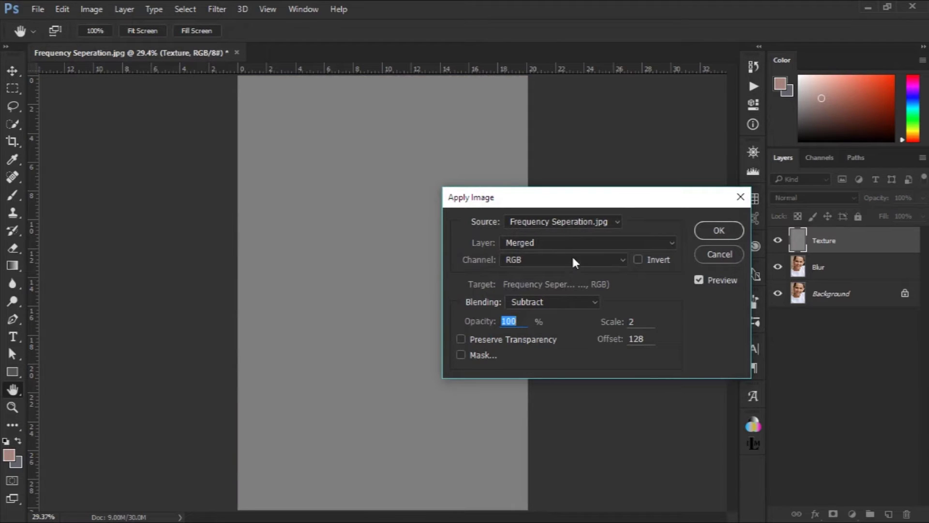
{"action": "left_click", "coordinate": [571, 242]}
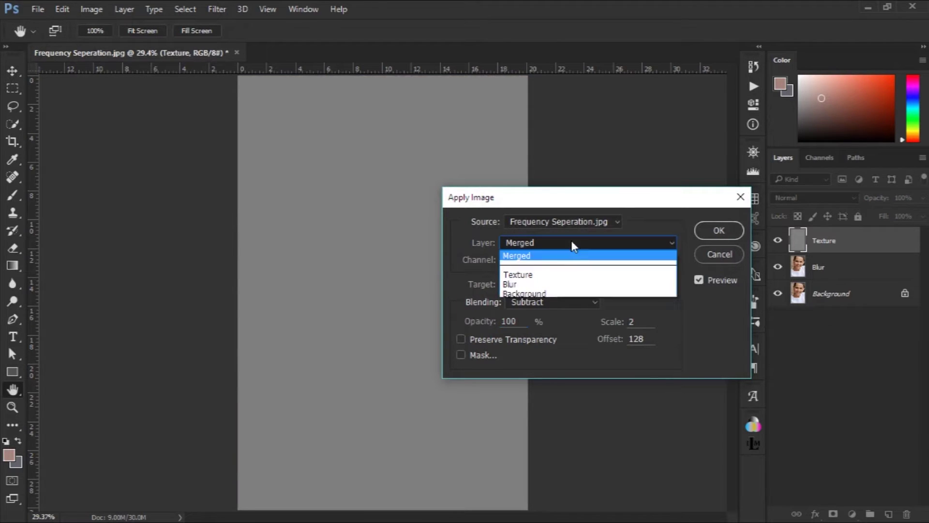
{"action": "left_click", "coordinate": [554, 281]}
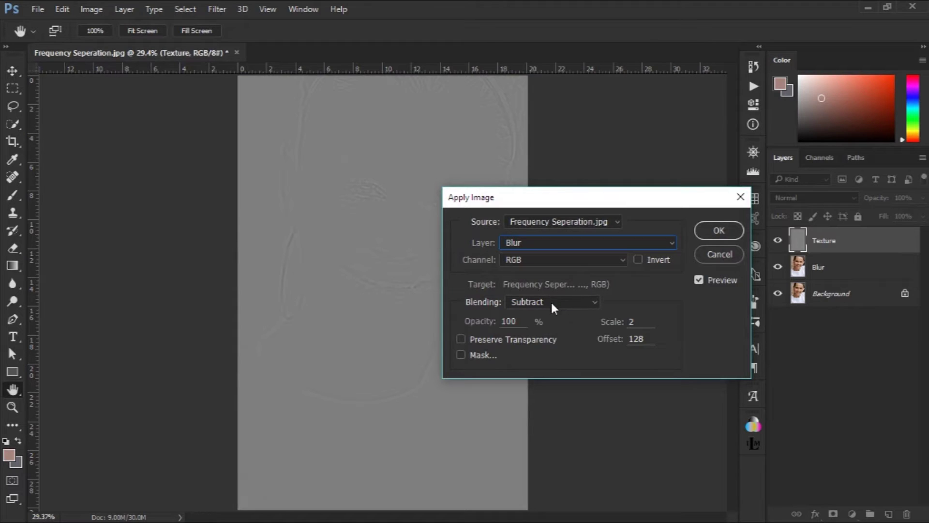
{"action": "left_click", "coordinate": [541, 301]}
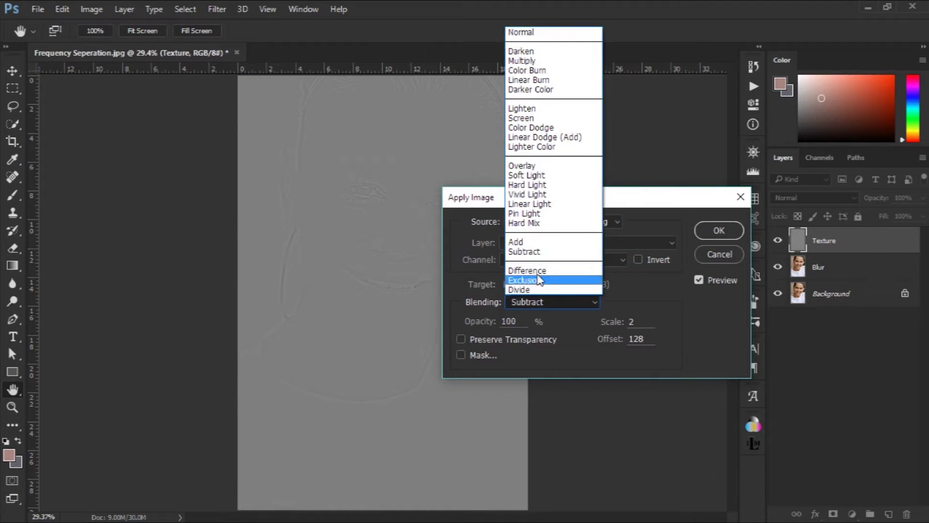
{"action": "left_click", "coordinate": [533, 248]}
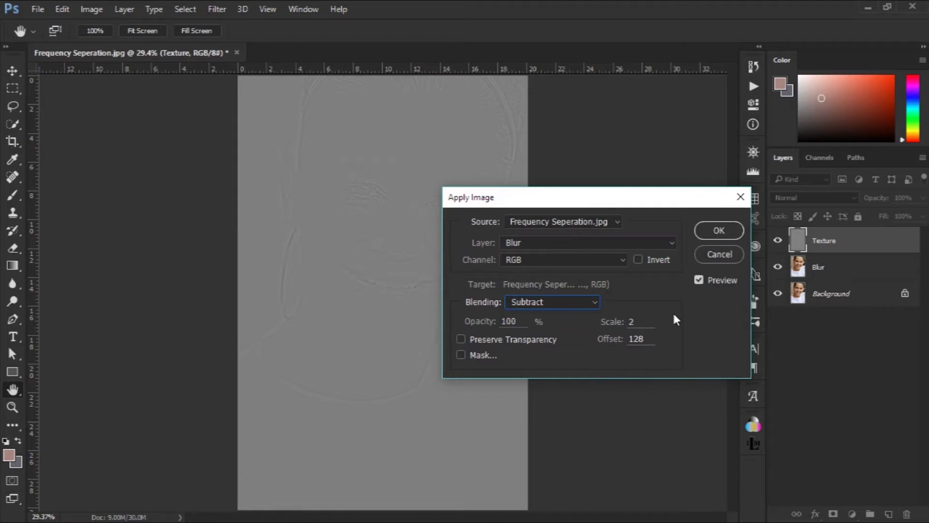
{"action": "left_click", "coordinate": [710, 231]}
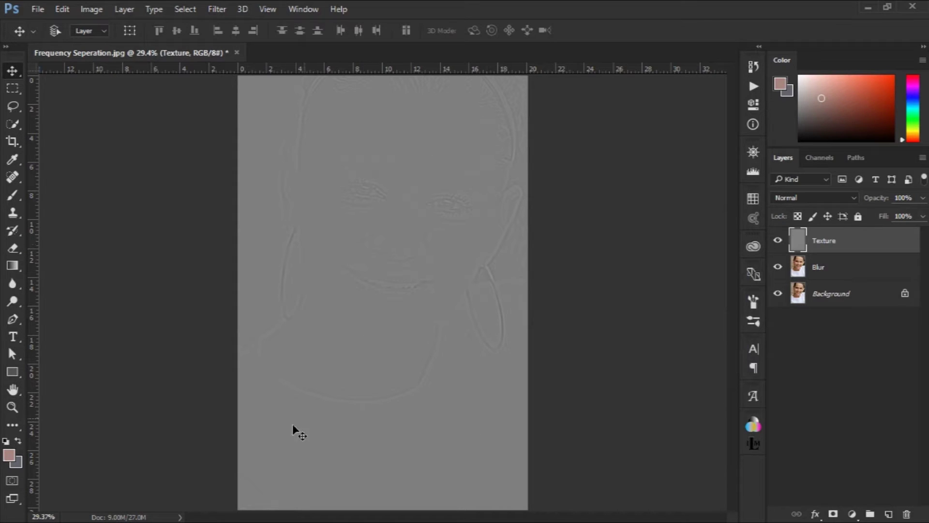
- Set the Texture layer's blend mode to Linear Light and select the Blur layer
{"action": "left_click", "coordinate": [829, 196]}
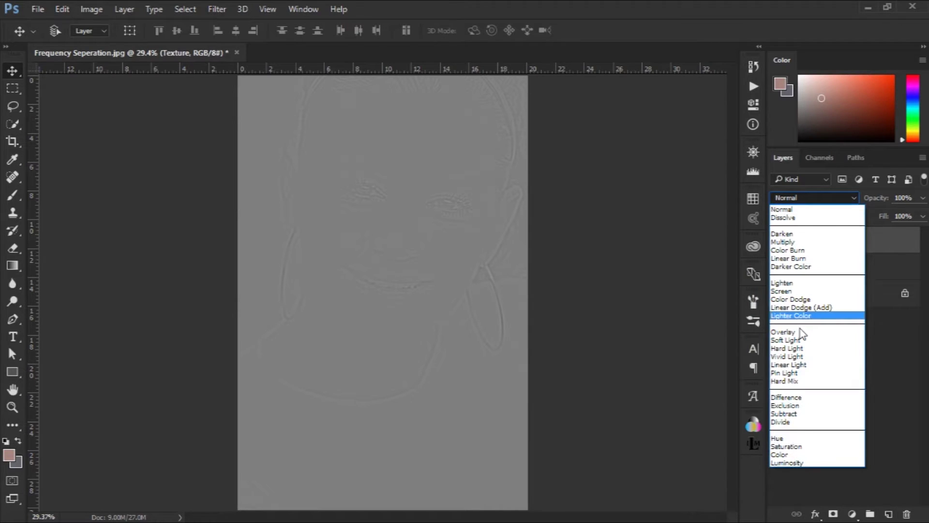
{"action": "left_click", "coordinate": [801, 363]}
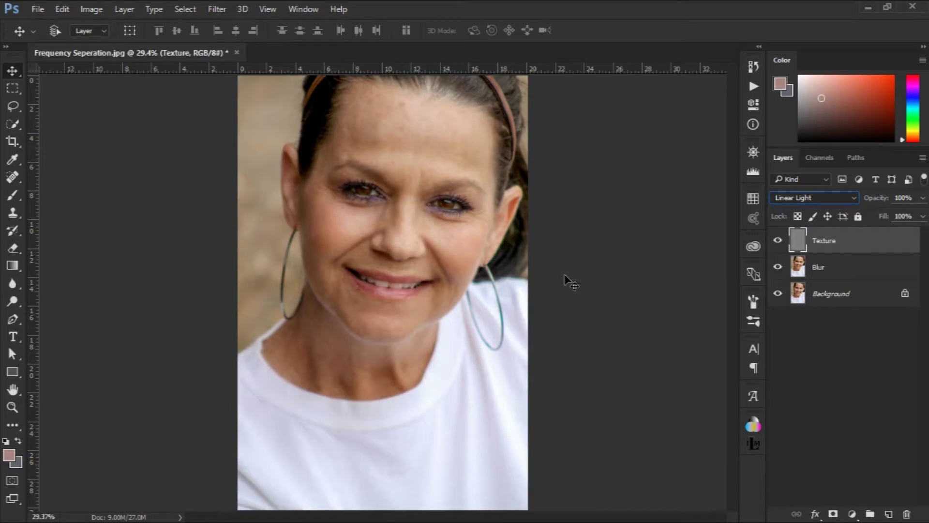
{"action": "left_click", "coordinate": [851, 279]}
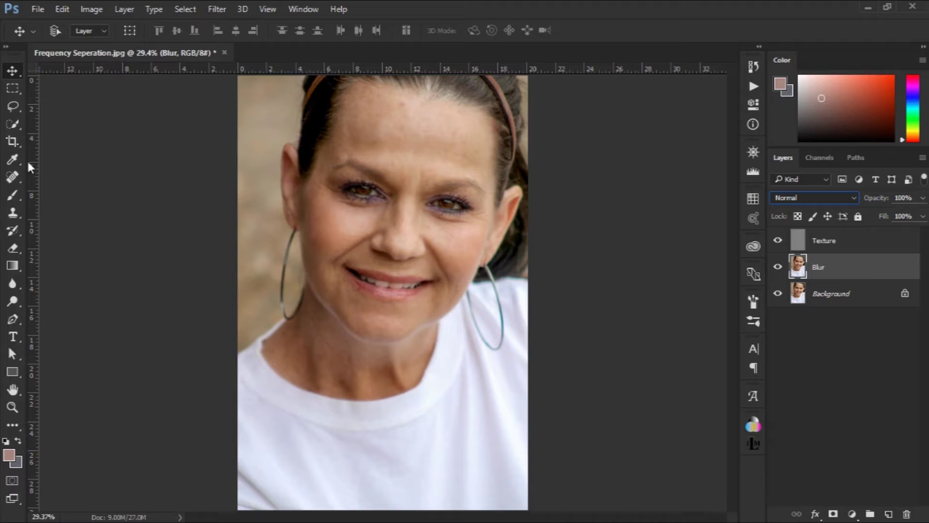
{"action": "left_click", "coordinate": [13, 125]}
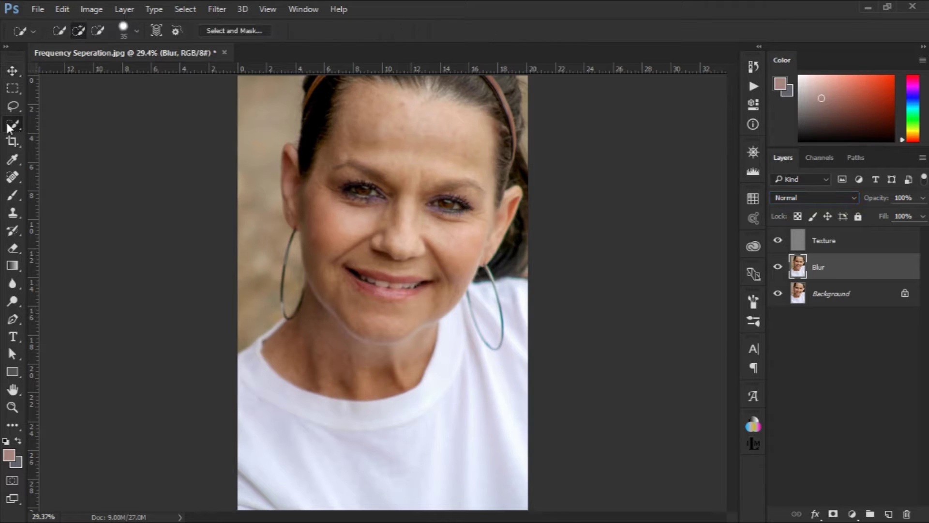
- Lasso the forehead and preview the selection in Quick Mask
{"action": "left_click", "coordinate": [12, 106]}
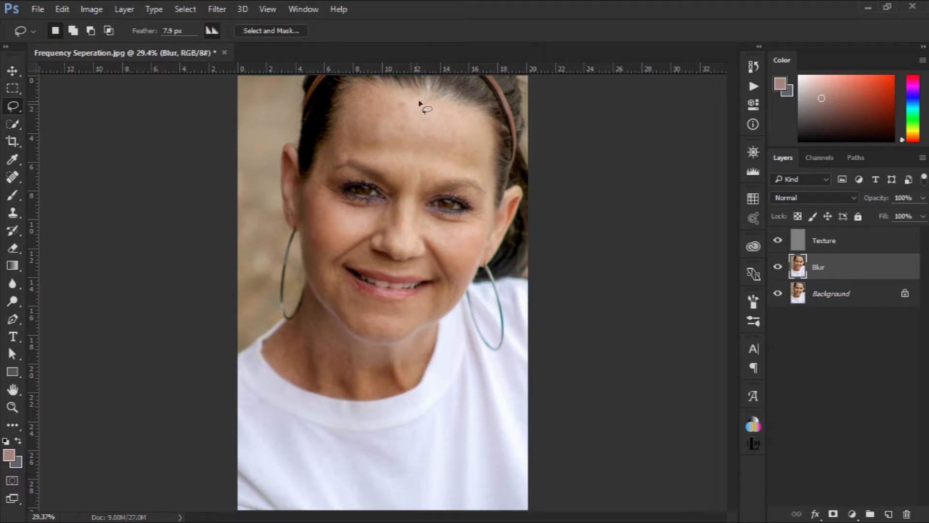
{"action": "mouse_move", "coordinate": [421, 100]}
{"action": "left_mouse_down"}
{"action": "mouse_move", "coordinate": [458, 135]}
{"action": "mouse_move", "coordinate": [425, 100]}
{"action": "left_mouse_up"}
{"action": "key", "text": "q"}
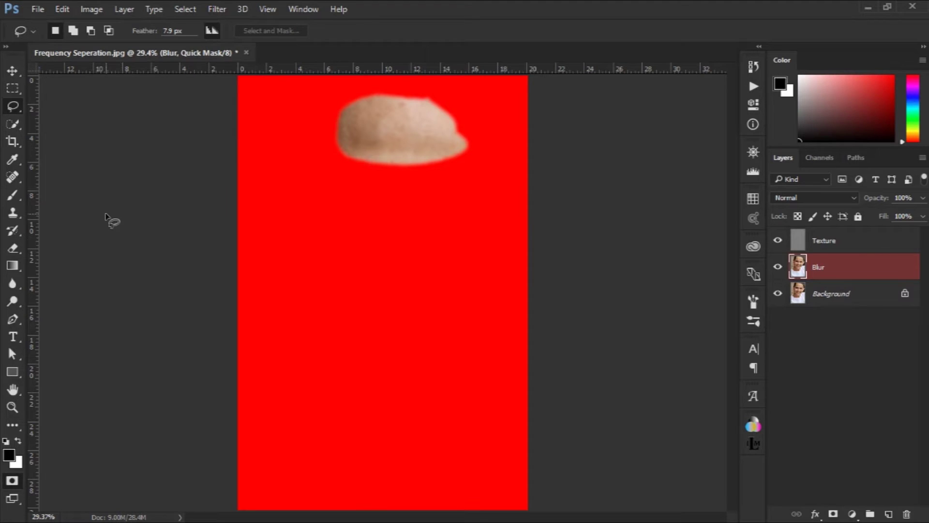
{"action": "key", "text": "q"}
- Set Feather to 23.6 px, redraw the forehead selection, and check it in Quick Mask
{"action": "left_click_drag", "start_coordinate": [150, 31], "coordinate": [218, 32]}
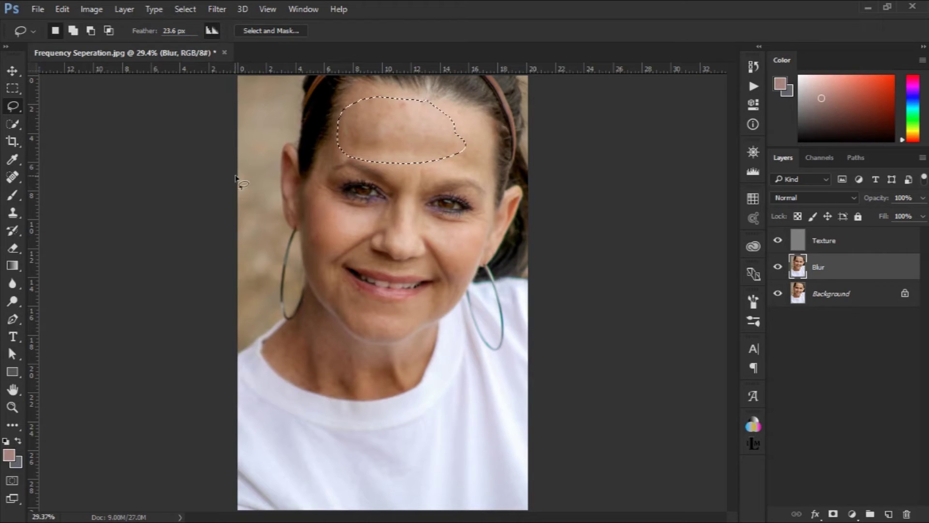
{"action": "left_click", "coordinate": [335, 178]}
{"action": "left_click_drag", "start_coordinate": [344, 98], "coordinate": [363, 118]}
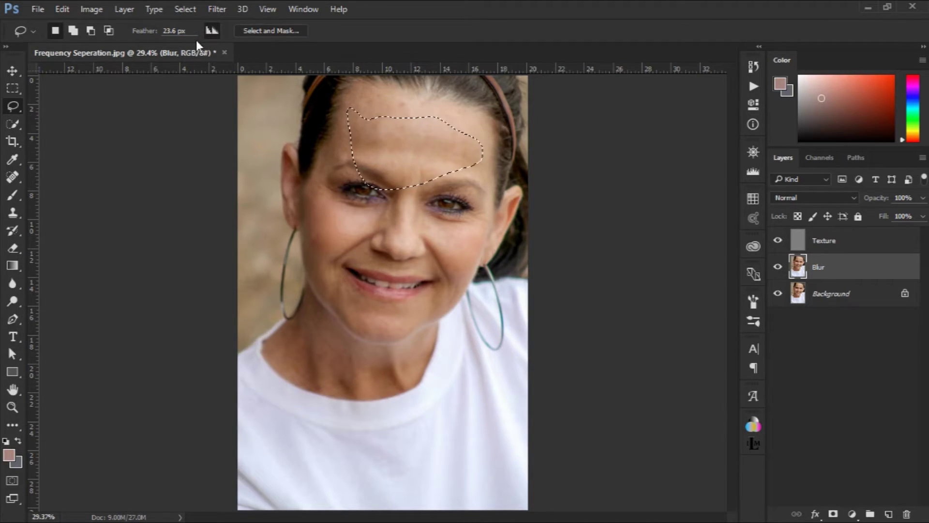
{"action": "key", "text": "q"}
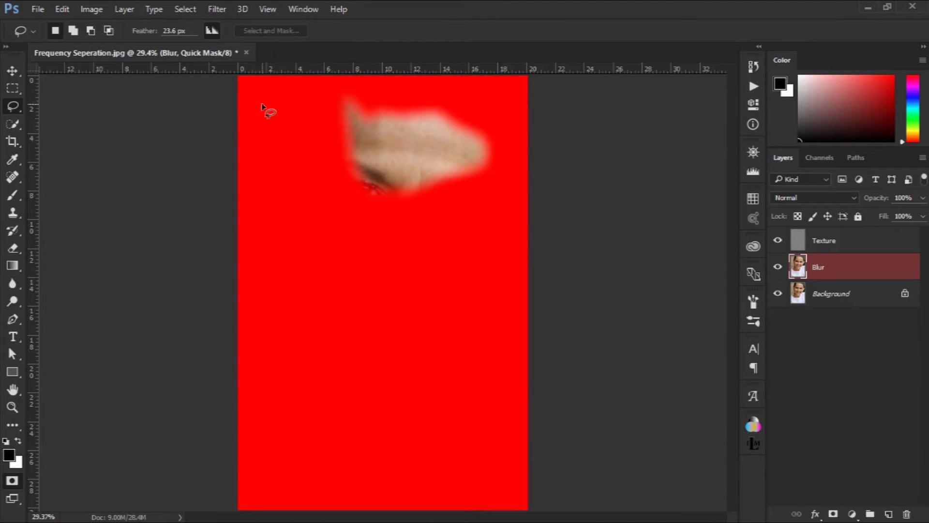
{"action": "left_click", "coordinate": [13, 478]}
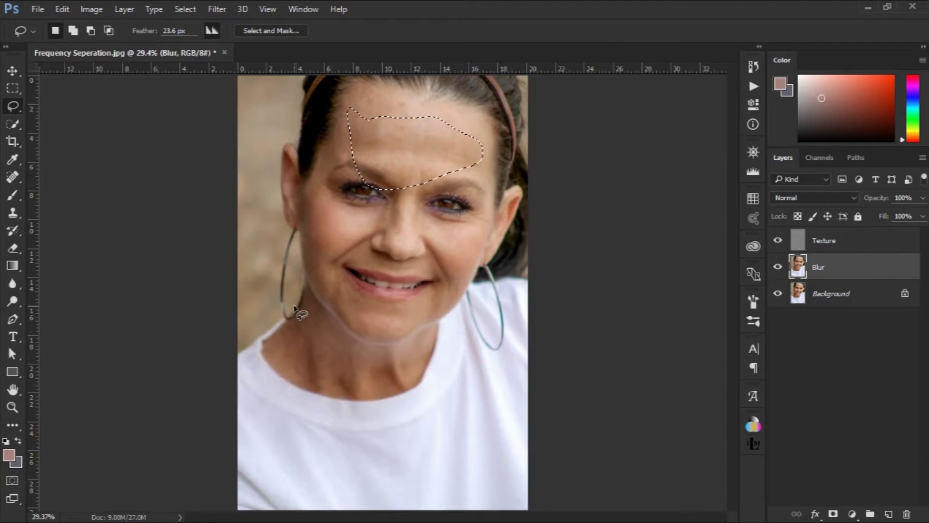
- Drop the forehead selection, zoom in on the face, and lasso a left-cheek patch
{"action": "key", "text": "ctrl+h"}
{"action": "key", "text": "ctrl+plus"}
{"action": "key", "text": "ctrl+plus"}
{"action": "key", "text": "ctrl+plus"}
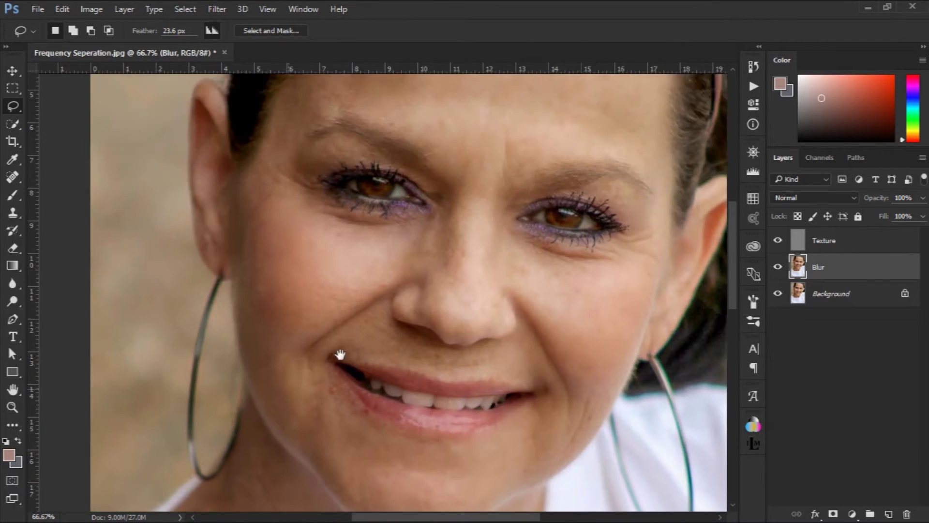
{"action": "left_click_drag", "start_coordinate": [226, 233], "coordinate": [356, 353]}
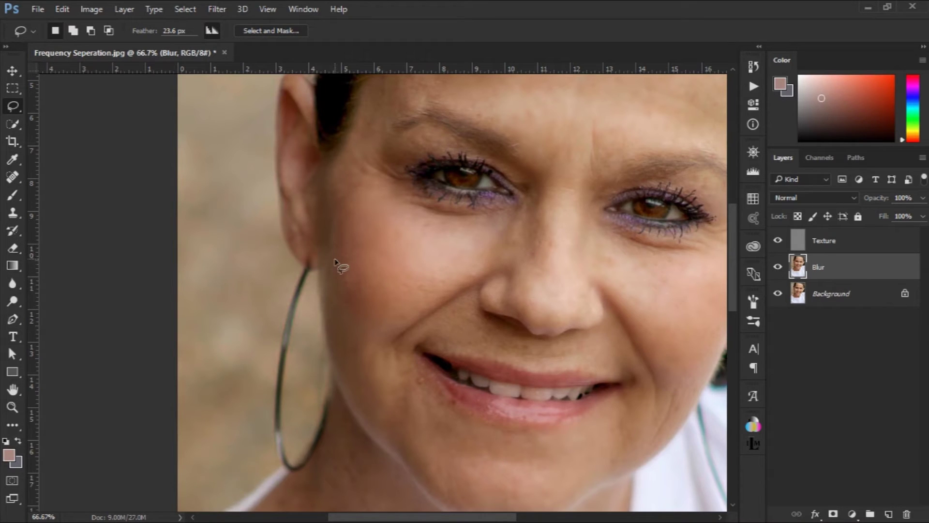
{"action": "mouse_move", "coordinate": [335, 258]}
{"action": "left_mouse_down"}
{"action": "mouse_move", "coordinate": [335, 293]}
{"action": "mouse_move", "coordinate": [351, 330]}
{"action": "mouse_move", "coordinate": [386, 332]}
{"action": "mouse_move", "coordinate": [418, 296]}
{"action": "mouse_move", "coordinate": [356, 254]}
{"action": "mouse_move", "coordinate": [337, 275]}
{"action": "left_mouse_up"}
- Blur the left-cheek patch with an 18-pixel Gaussian Blur, comparing via Preview, then deselect
{"action": "left_click", "coordinate": [216, 7]}
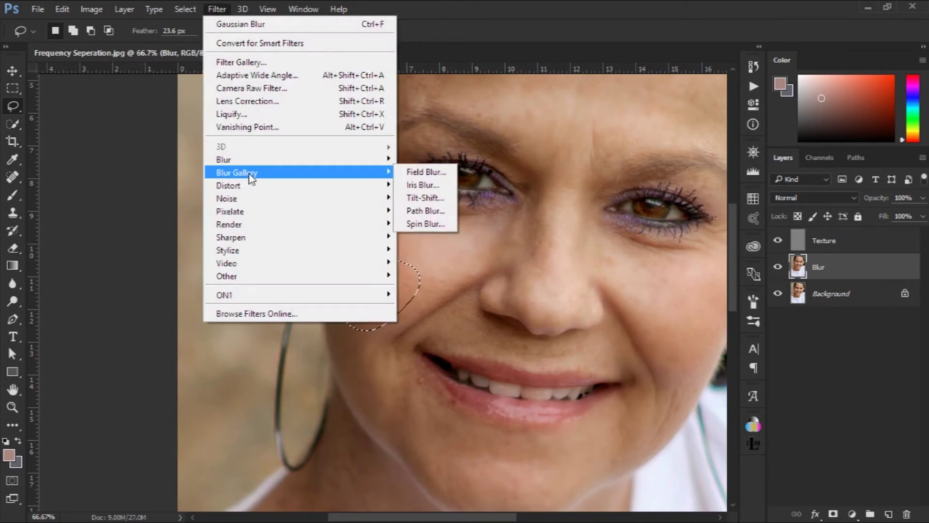
{"action": "mouse_move", "coordinate": [298, 159]}
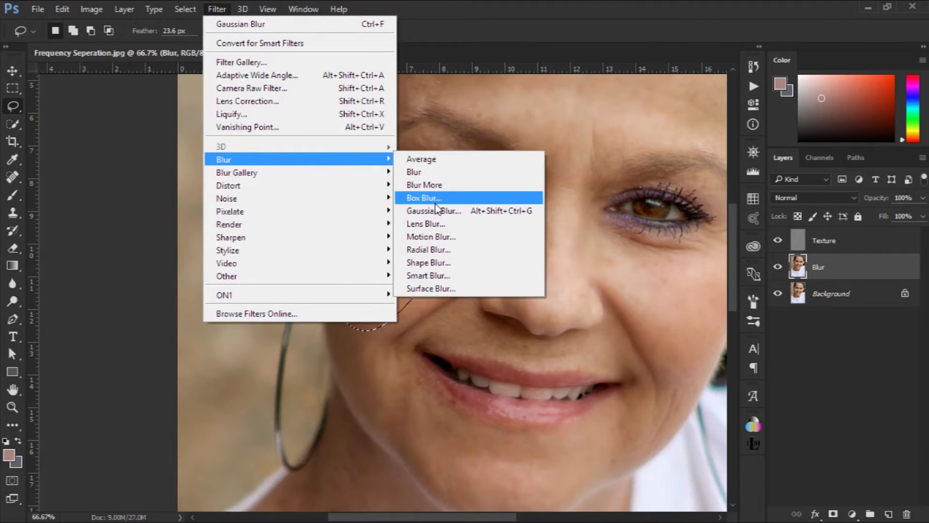
{"action": "left_click", "coordinate": [434, 210]}
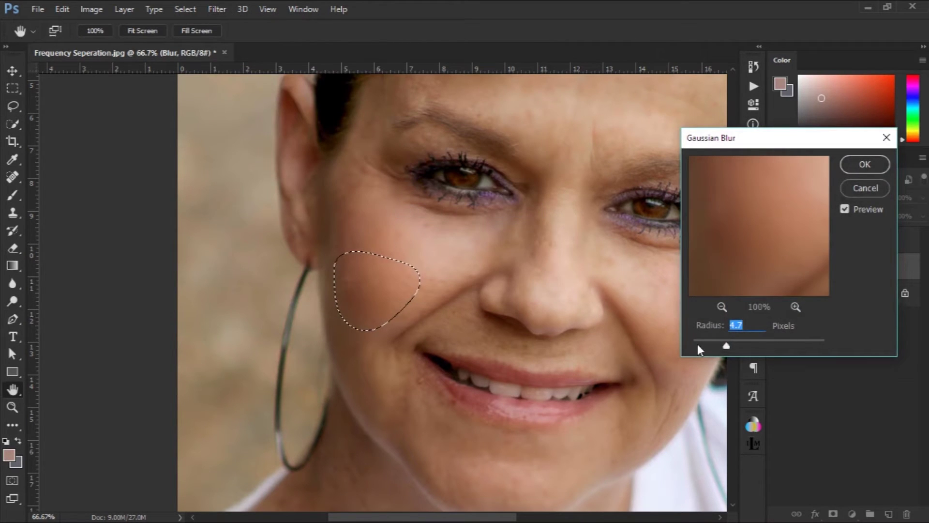
{"action": "left_click_drag", "start_coordinate": [725, 346], "coordinate": [730, 346]}
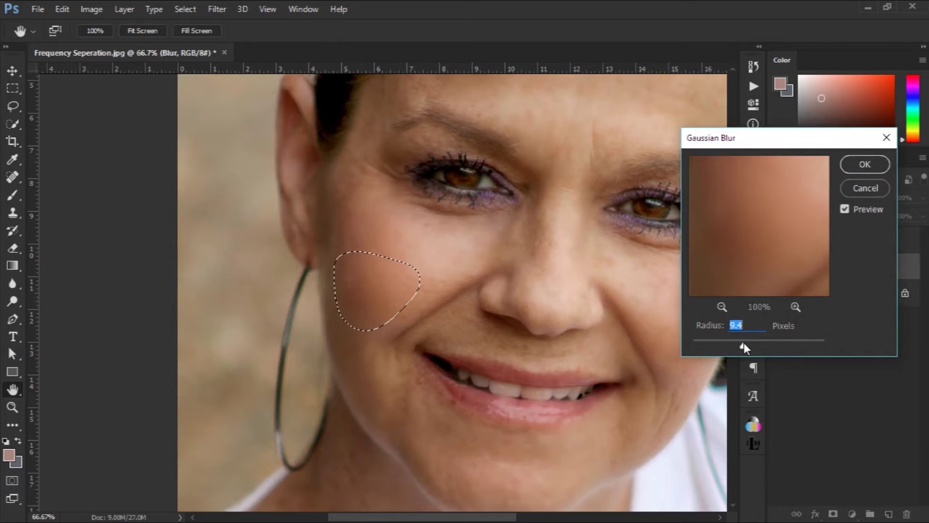
{"action": "left_click", "coordinate": [845, 208]}
{"action": "left_click", "coordinate": [844, 208]}
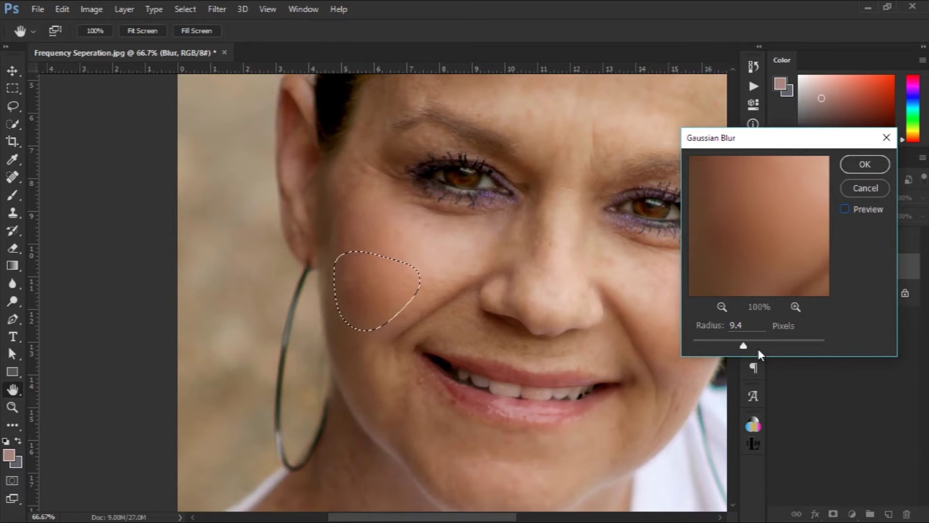
{"action": "left_click_drag", "start_coordinate": [747, 344], "coordinate": [749, 345]}
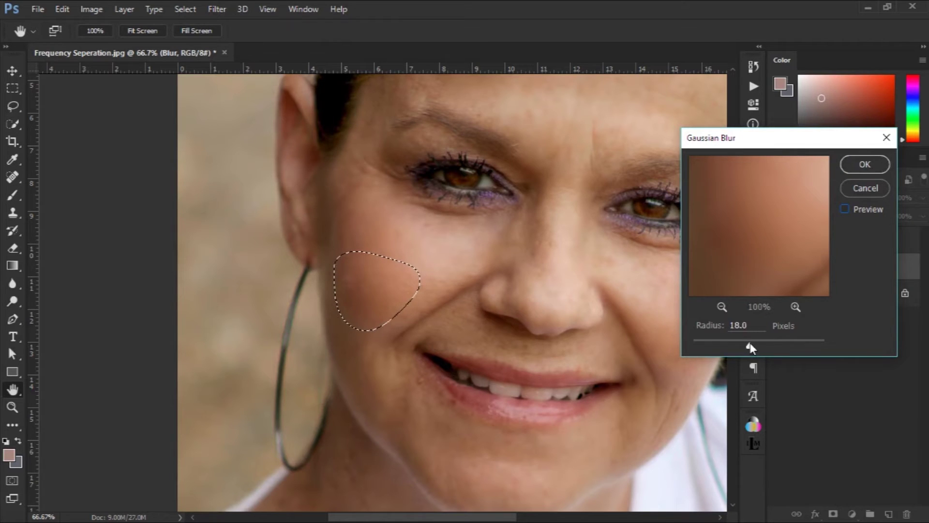
{"action": "left_click", "coordinate": [844, 208]}
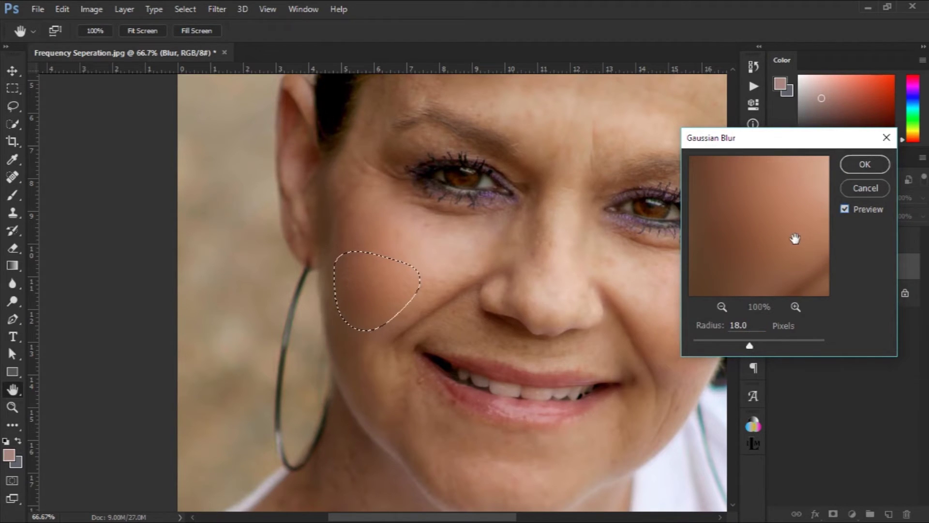
{"action": "left_click", "coordinate": [864, 166]}
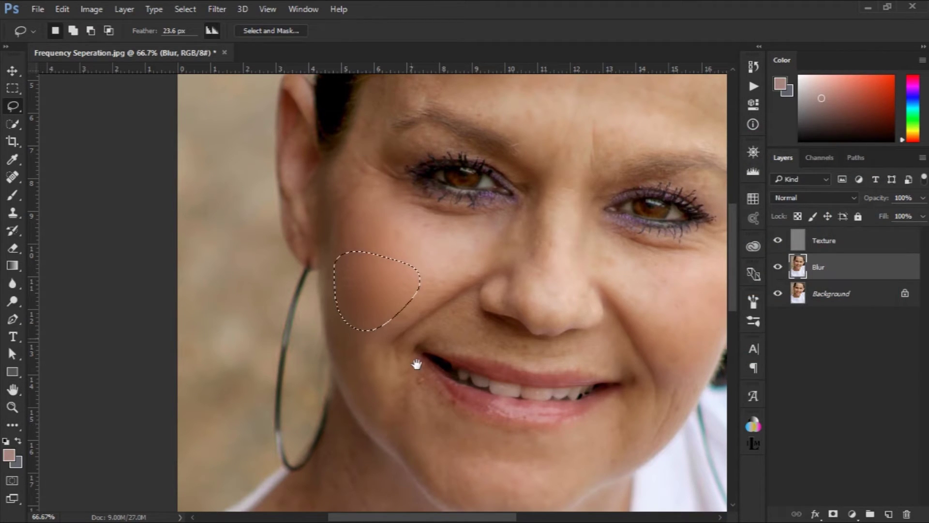
{"action": "key", "text": "ctrl+d"}
{"action": "left_click_drag", "start_coordinate": [408, 313], "coordinate": [403, 293]}
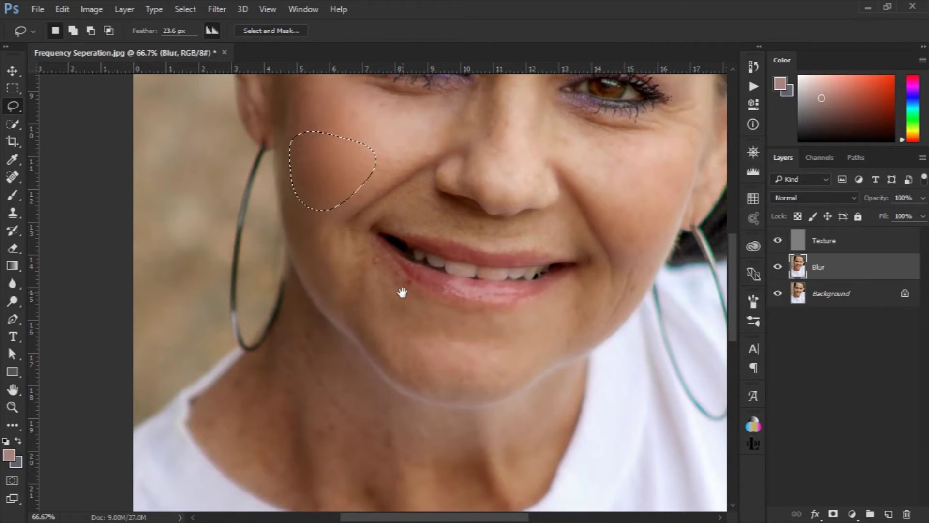
- Lasso the chin and set up a 4.8-pixel Gaussian Blur for it
{"action": "mouse_move", "coordinate": [393, 318]}
{"action": "left_mouse_down"}
{"action": "mouse_move", "coordinate": [532, 365]}
{"action": "mouse_move", "coordinate": [465, 321]}
{"action": "mouse_move", "coordinate": [397, 324]}
{"action": "mouse_move", "coordinate": [389, 370]}
{"action": "left_mouse_up"}
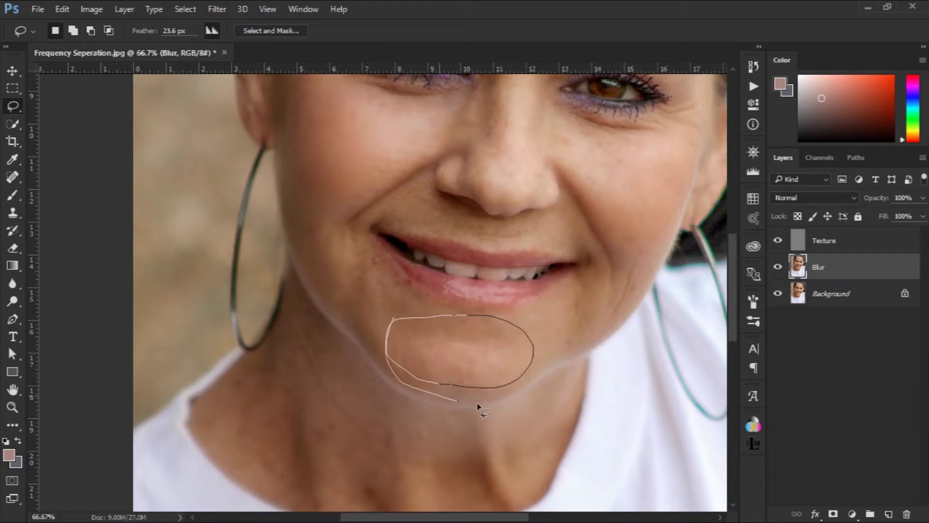
{"action": "mouse_move", "coordinate": [477, 407]}
{"action": "left_mouse_down"}
{"action": "mouse_move", "coordinate": [542, 359]}
{"action": "mouse_move", "coordinate": [537, 343]}
{"action": "left_mouse_up"}
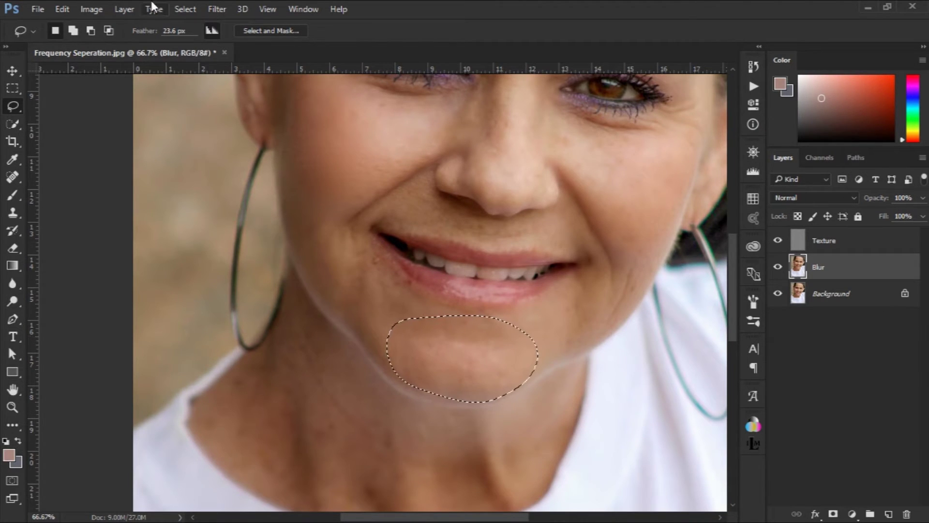
{"action": "left_click", "coordinate": [216, 9]}
{"action": "mouse_move", "coordinate": [297, 159]}
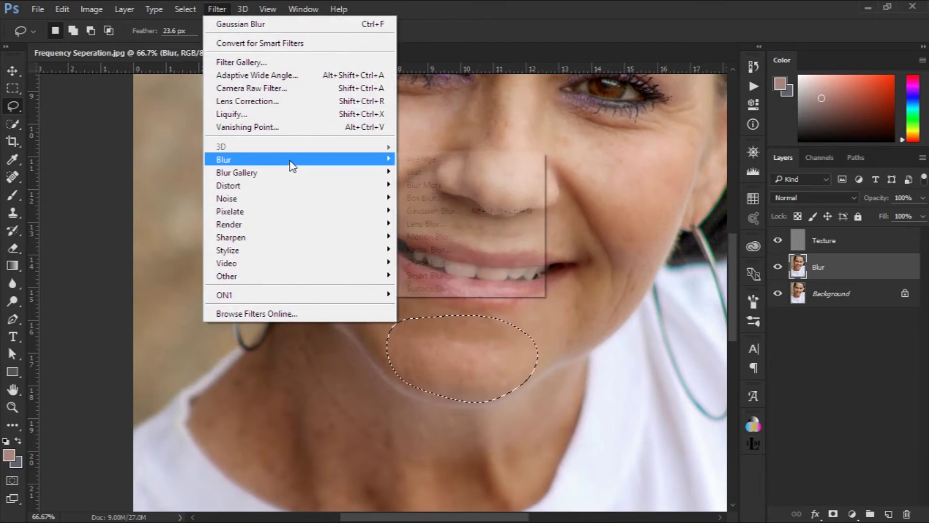
{"action": "left_click", "coordinate": [434, 211]}
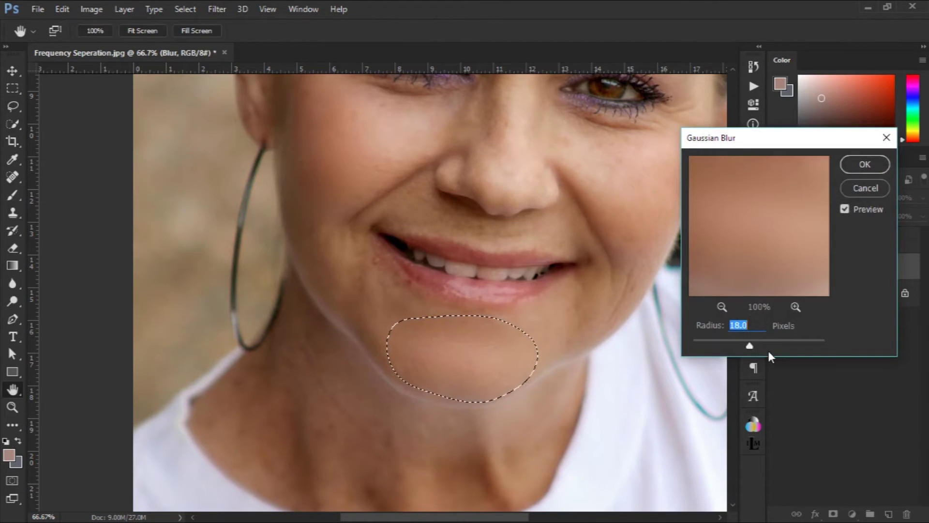
{"action": "left_click_drag", "start_coordinate": [750, 346], "coordinate": [745, 344]}
{"action": "left_click", "coordinate": [728, 347]}
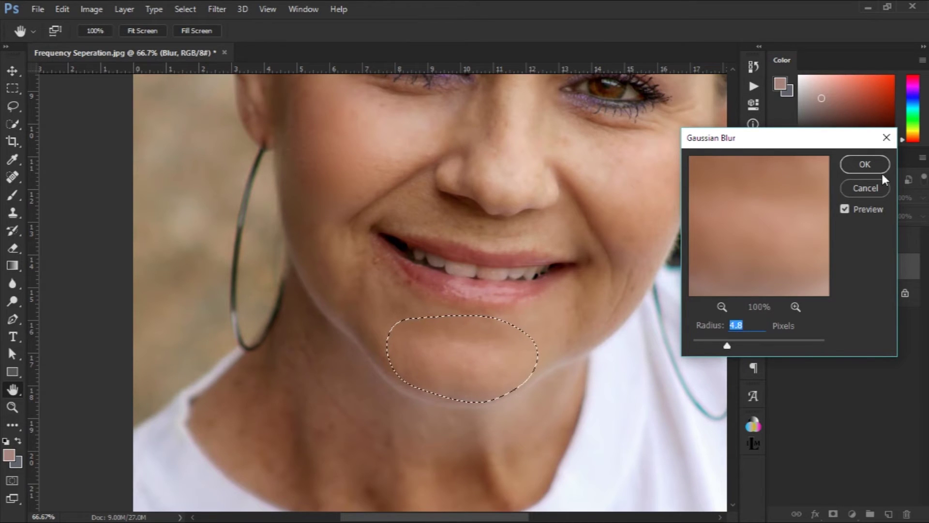
- Apply the chin blur and lasso a patch of the right cheek
{"action": "left_click", "coordinate": [868, 164]}
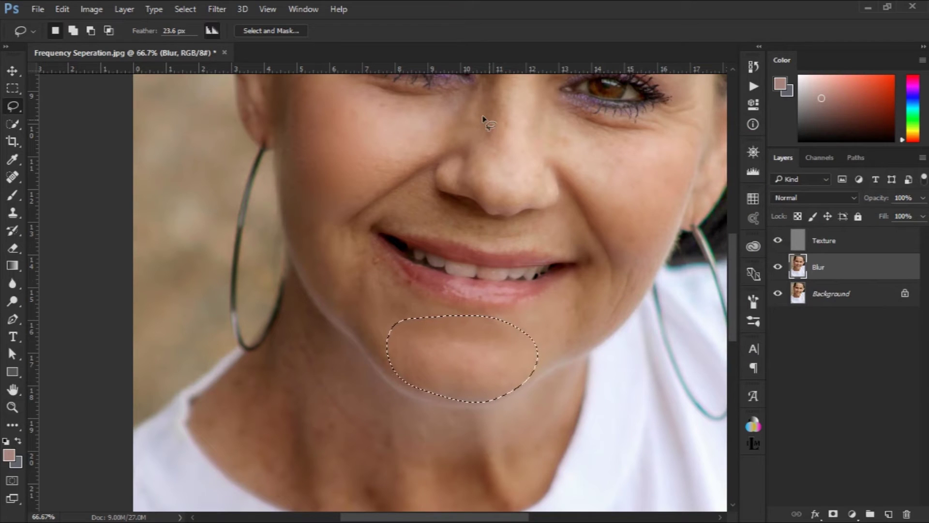
{"action": "left_click_drag", "start_coordinate": [582, 187], "coordinate": [601, 237]}
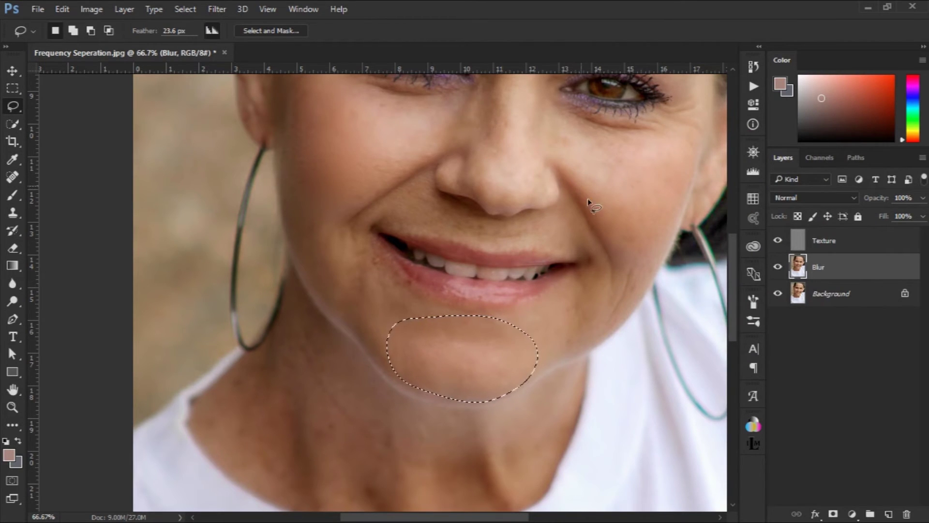
{"action": "mouse_move", "coordinate": [612, 277]}
{"action": "left_mouse_down"}
{"action": "mouse_move", "coordinate": [660, 269]}
{"action": "mouse_move", "coordinate": [701, 182]}
{"action": "mouse_move", "coordinate": [678, 145]}
{"action": "mouse_move", "coordinate": [617, 166]}
{"action": "mouse_move", "coordinate": [592, 202]}
{"action": "left_mouse_up"}
- Soften the right-cheek patch with a 7.4-pixel Gaussian Blur
{"action": "left_click", "coordinate": [209, 6]}
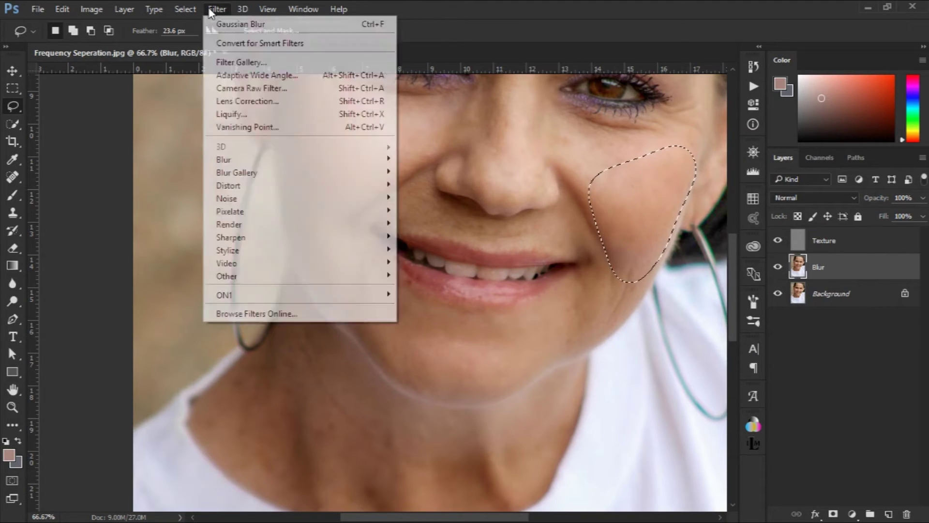
{"action": "mouse_move", "coordinate": [224, 159]}
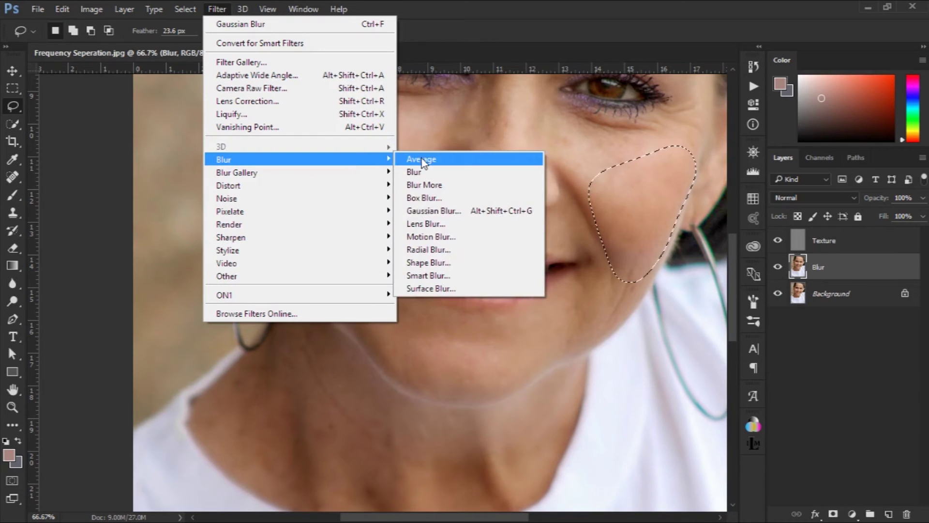
{"action": "left_click", "coordinate": [438, 212]}
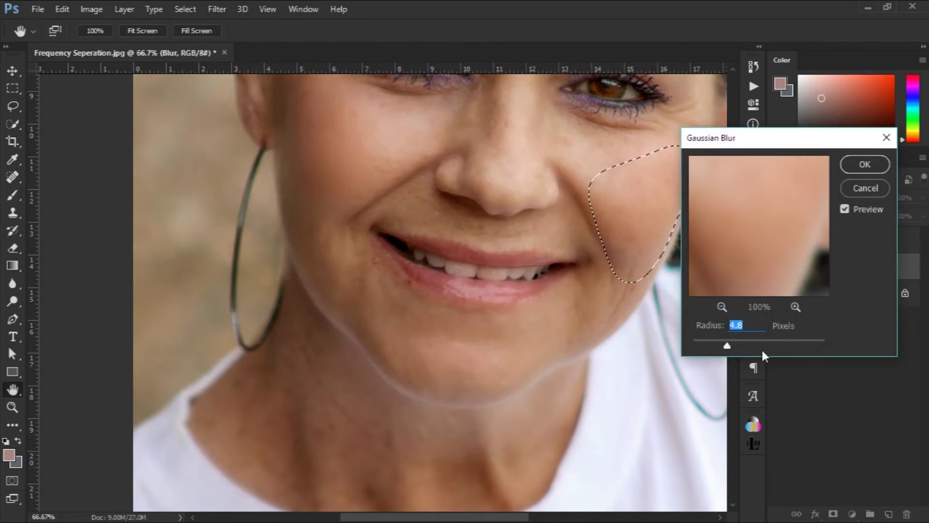
{"action": "left_click_drag", "start_coordinate": [734, 349], "coordinate": [724, 352]}
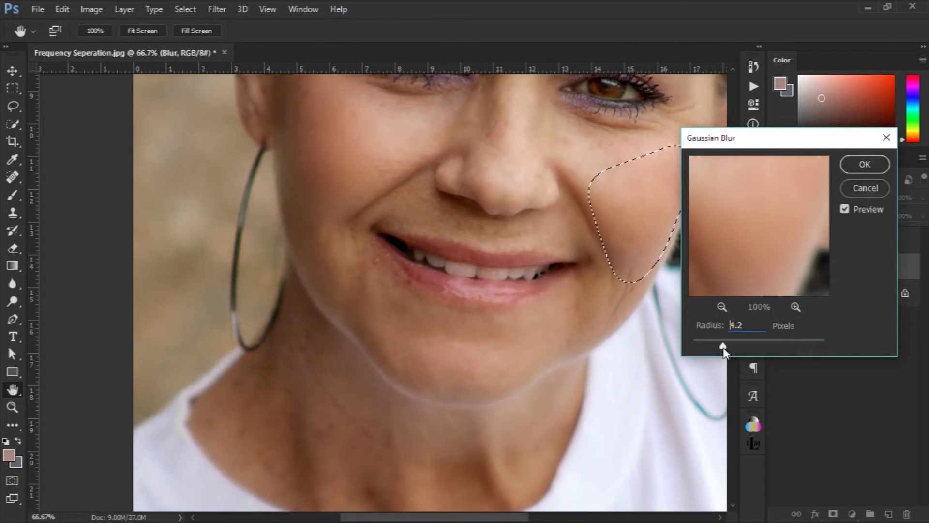
{"action": "left_click", "coordinate": [842, 209]}
{"action": "left_click", "coordinate": [864, 164]}
{"action": "scroll", "coordinate": [388, 315], "scroll_direction": "up", "scroll_amount": 3}
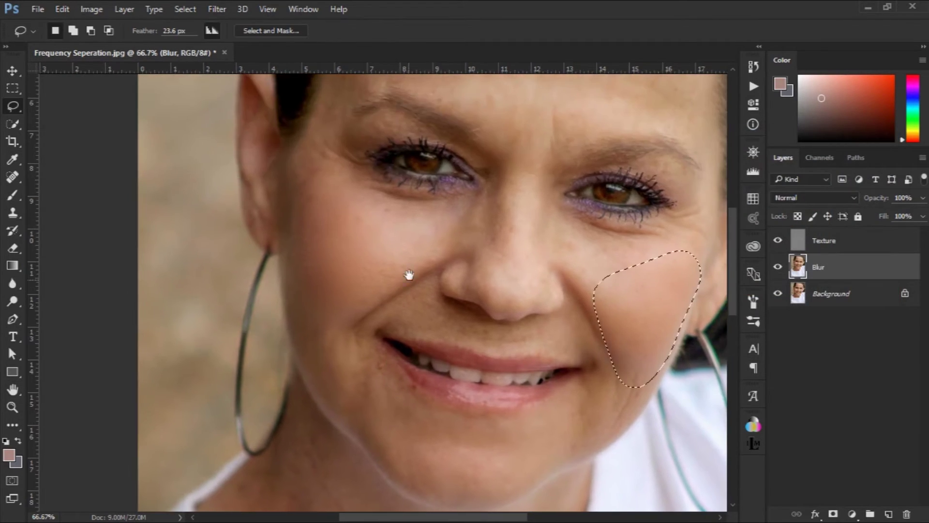
- Lasso the nose bridge and soften it with an 8-pixel Gaussian Blur
{"action": "mouse_move", "coordinate": [494, 187]}
{"action": "left_mouse_down"}
{"action": "mouse_move", "coordinate": [528, 237]}
{"action": "mouse_move", "coordinate": [498, 181]}
{"action": "left_mouse_up"}
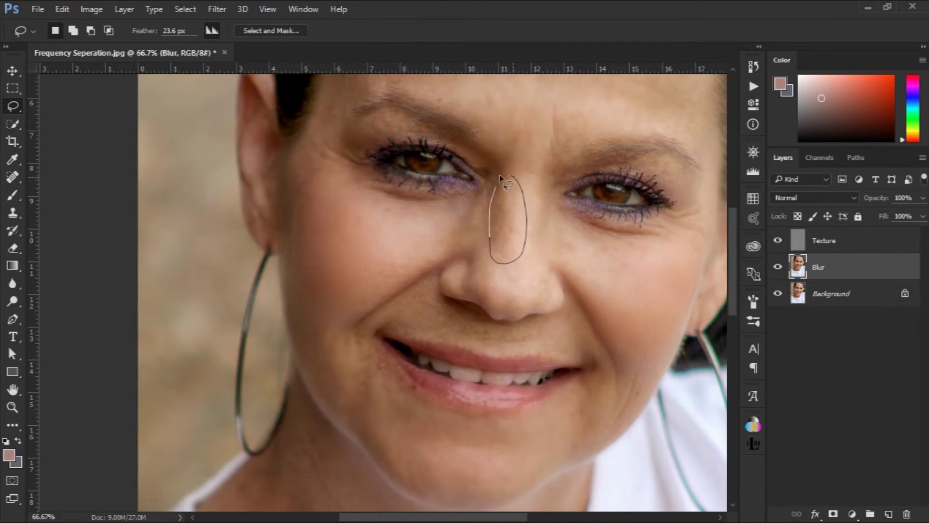
{"action": "left_click", "coordinate": [213, 8]}
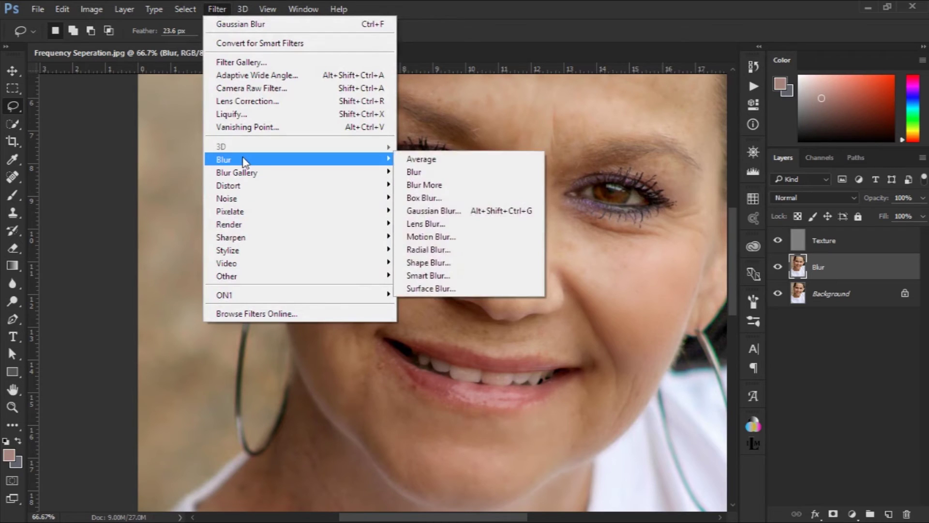
{"action": "mouse_move", "coordinate": [224, 159]}
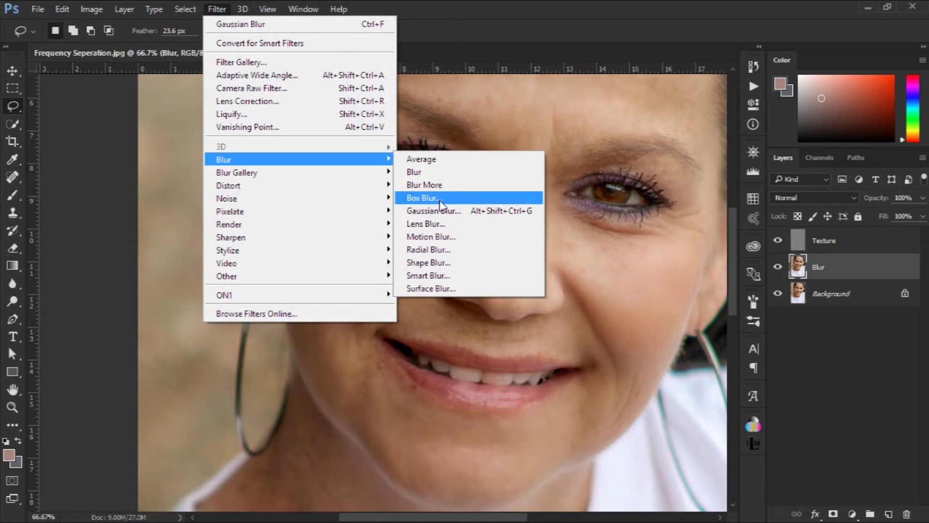
{"action": "left_click", "coordinate": [439, 210]}
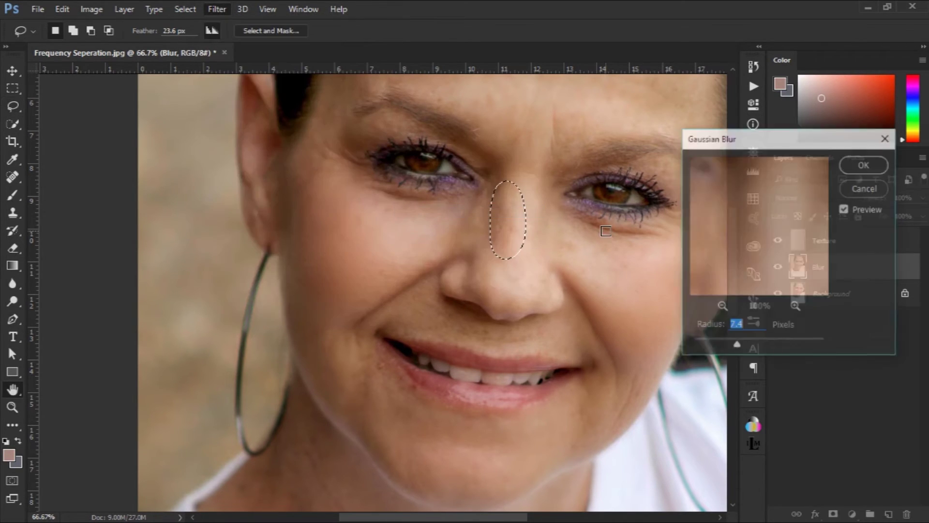
{"action": "left_click_drag", "start_coordinate": [734, 346], "coordinate": [738, 347]}
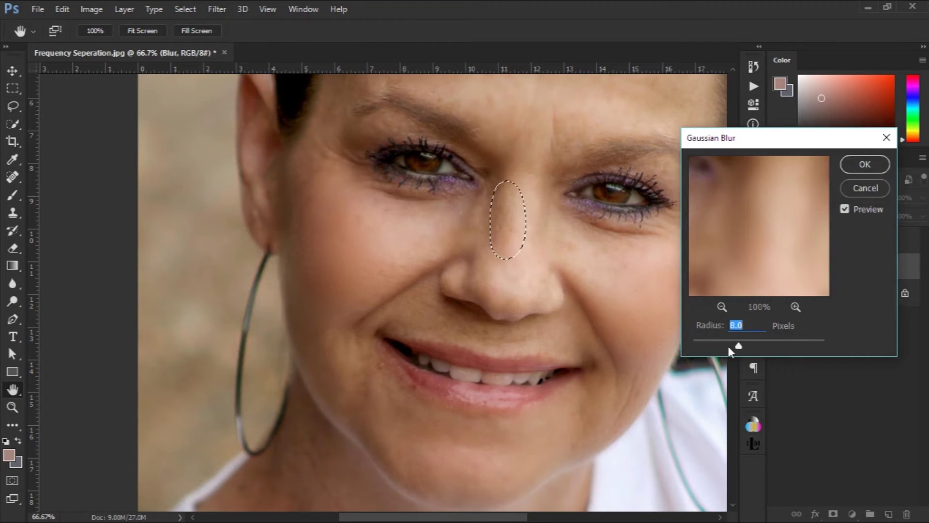
{"action": "left_click", "coordinate": [865, 164]}
{"action": "key", "text": "l"}
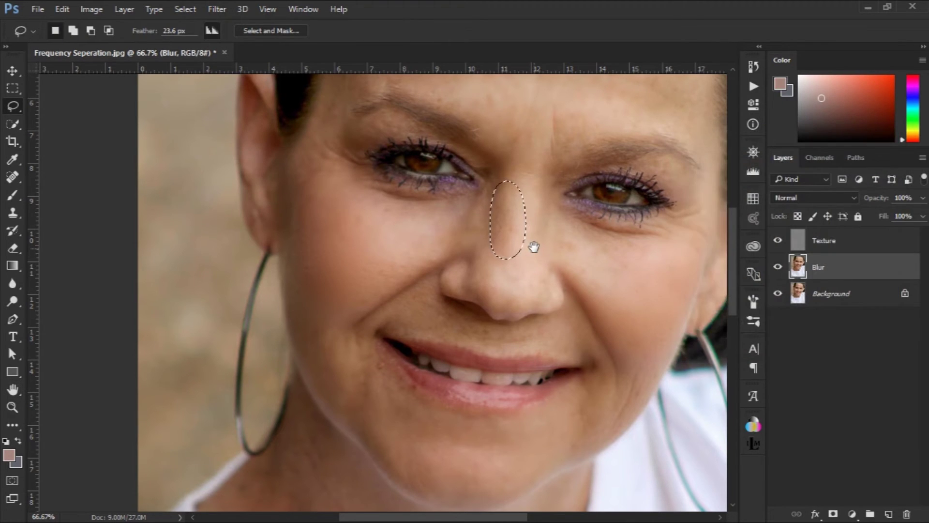
{"action": "left_click_drag", "start_coordinate": [533, 245], "coordinate": [443, 423]}
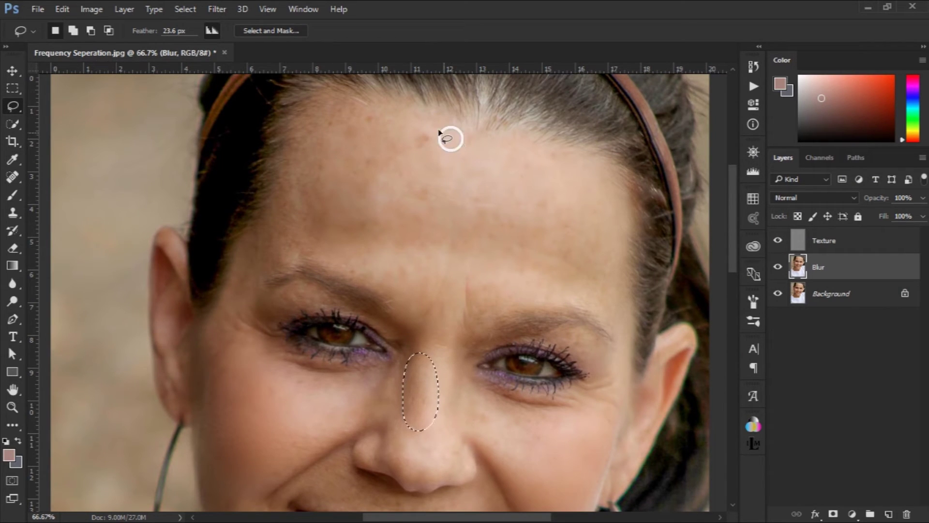
- Lasso the centre of the forehead and soften it with a stronger Gaussian blur radius
{"action": "mouse_move", "coordinate": [451, 138]}
{"action": "left_mouse_down"}
{"action": "mouse_move", "coordinate": [385, 132]}
{"action": "mouse_move", "coordinate": [413, 210]}
{"action": "mouse_move", "coordinate": [465, 194]}
{"action": "mouse_move", "coordinate": [459, 137]}
{"action": "left_mouse_up"}
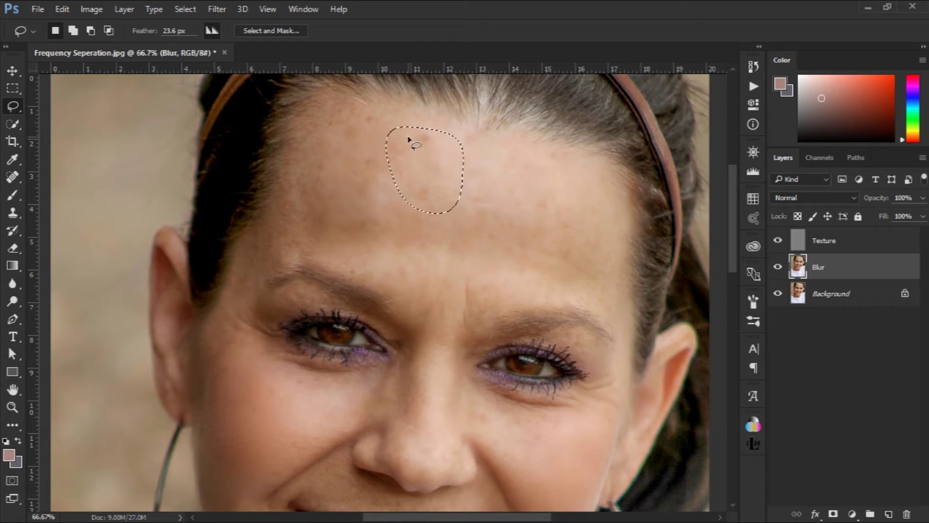
{"action": "left_click", "coordinate": [217, 9]}
{"action": "mouse_move", "coordinate": [298, 160]}
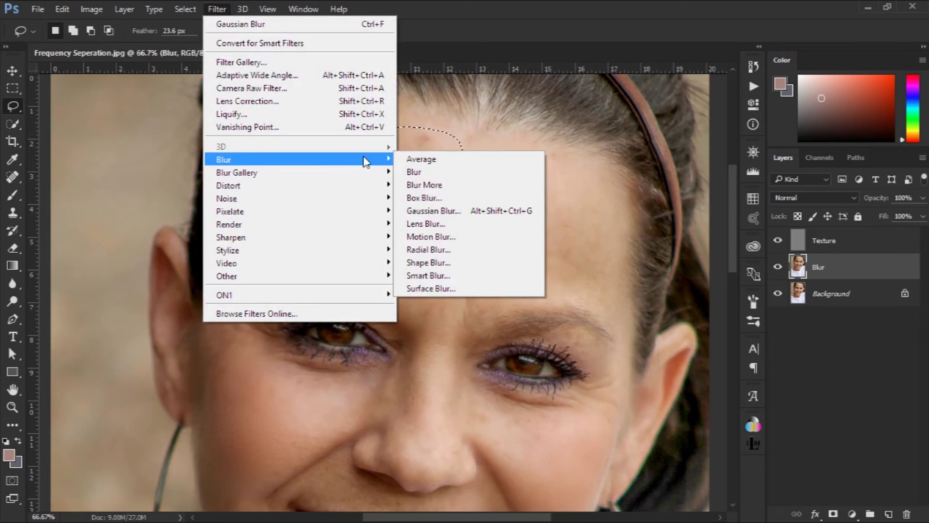
{"action": "left_click", "coordinate": [419, 211]}
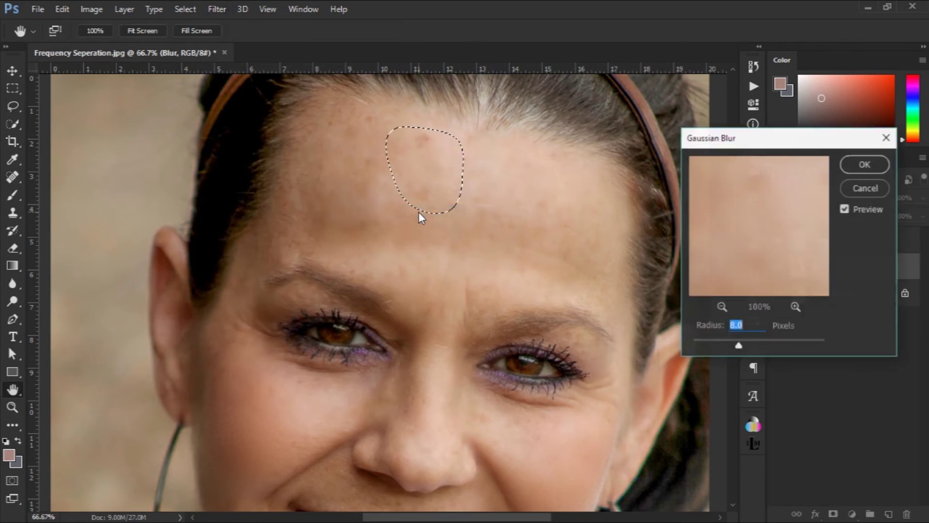
{"action": "left_click_drag", "start_coordinate": [738, 352], "coordinate": [748, 347]}
{"action": "left_click", "coordinate": [856, 166]}
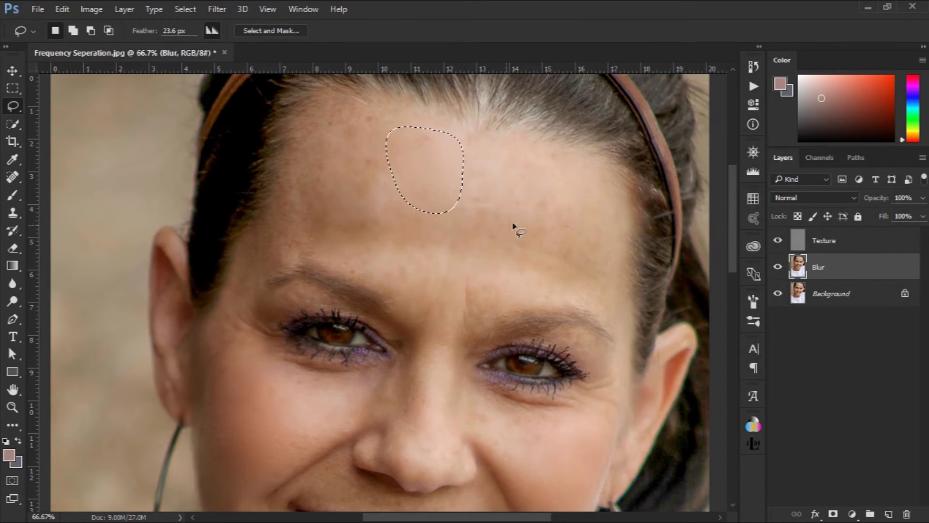
- Lasso the right forehead, apply a 5.4 px Gaussian blur, then deselect
{"action": "left_click_drag", "start_coordinate": [541, 190], "coordinate": [622, 299]}
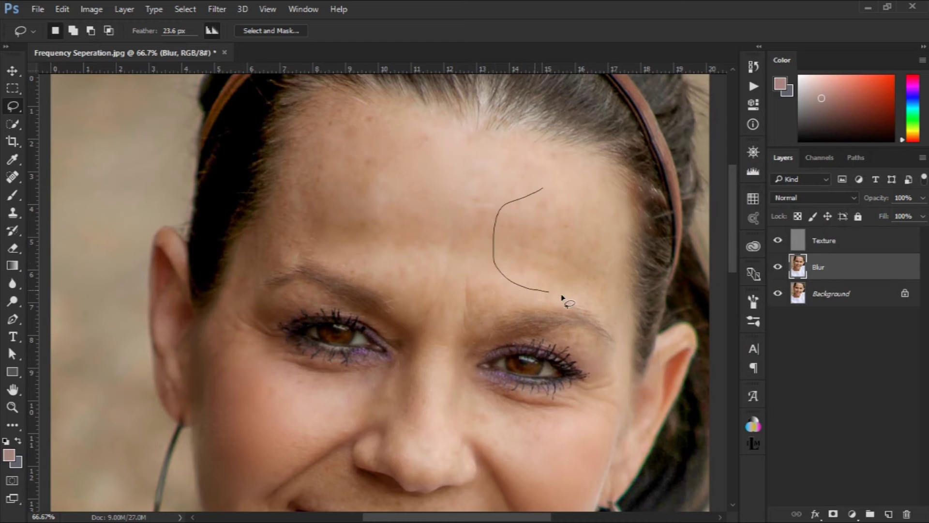
{"action": "left_click_drag", "start_coordinate": [626, 233], "coordinate": [541, 190]}
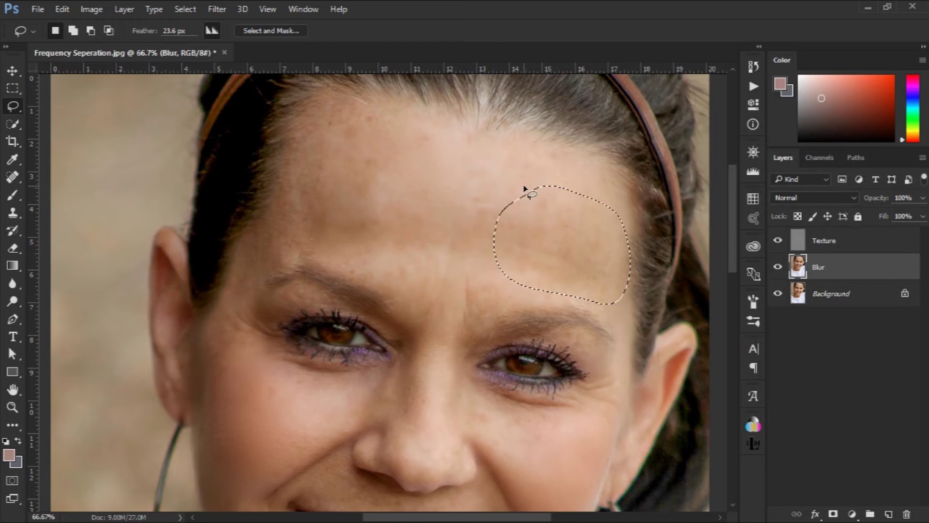
{"action": "left_click", "coordinate": [215, 9]}
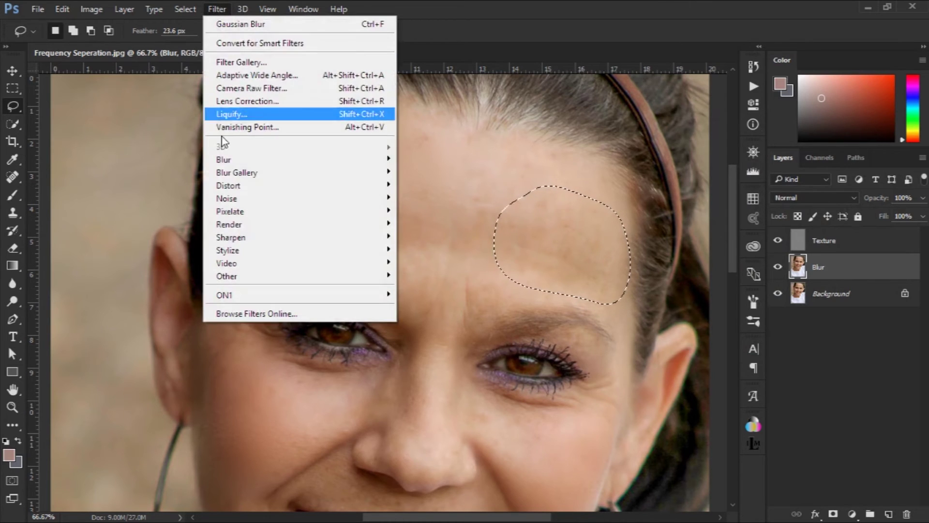
{"action": "mouse_move", "coordinate": [224, 159]}
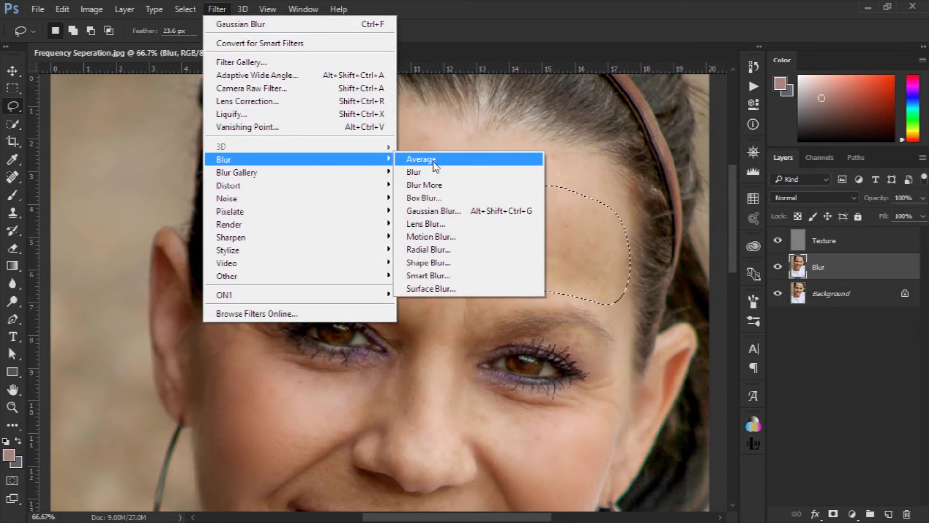
{"action": "left_click", "coordinate": [443, 210]}
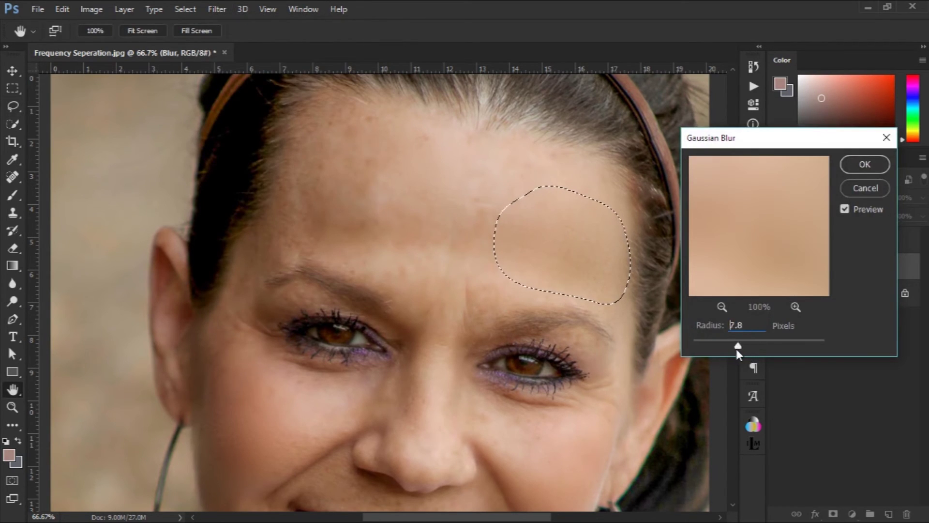
{"action": "left_click_drag", "start_coordinate": [731, 350], "coordinate": [730, 350]}
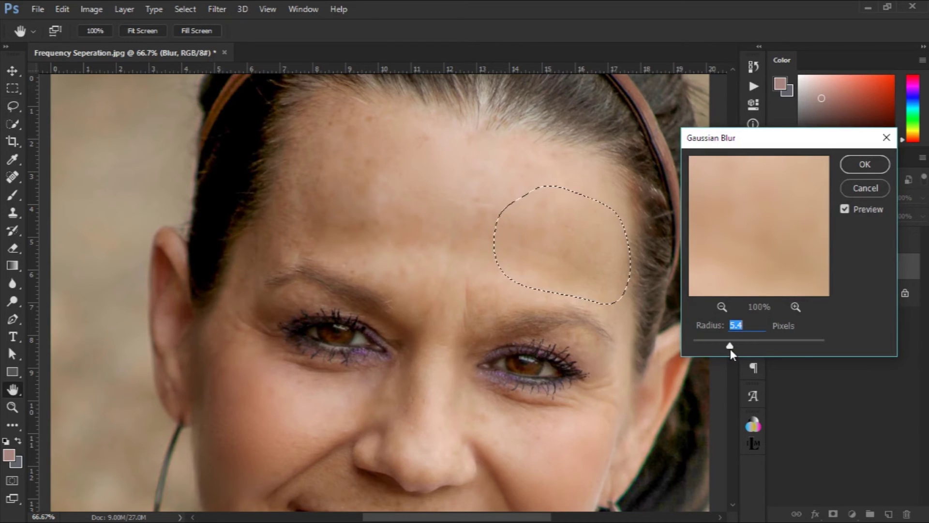
{"action": "left_click", "coordinate": [865, 164]}
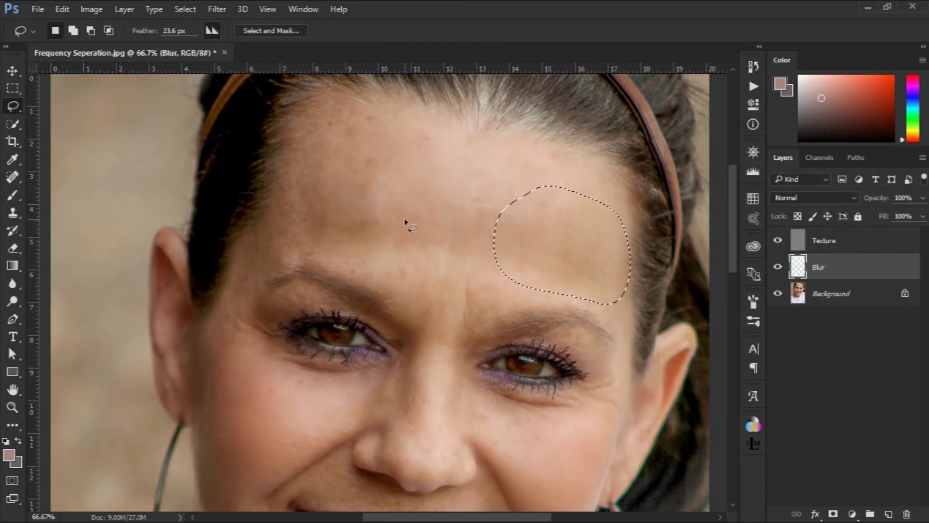
{"action": "key", "text": "ctrl+d"}
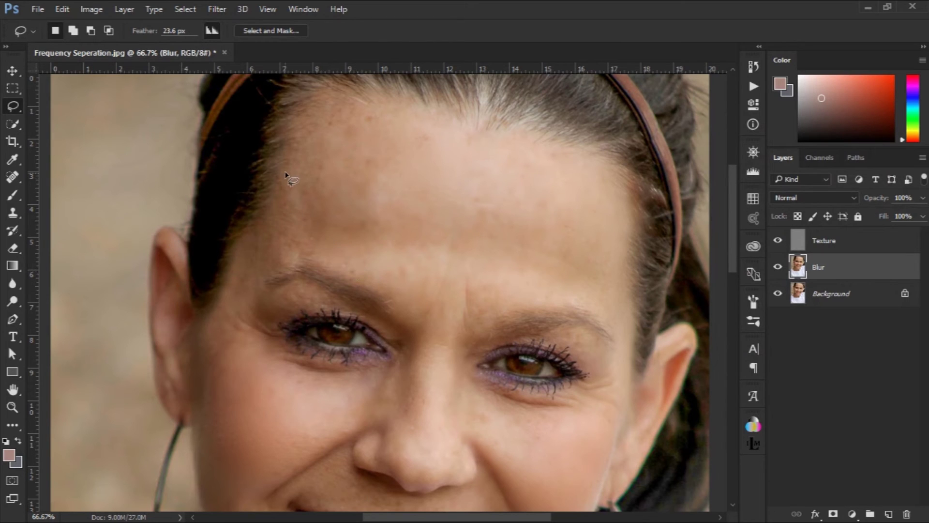
- Lasso the left side of the forehead and soften it with a 7.8 px Gaussian blur
{"action": "mouse_move", "coordinate": [274, 206]}
{"action": "left_mouse_down"}
{"action": "mouse_move", "coordinate": [243, 250]}
{"action": "mouse_move", "coordinate": [337, 259]}
{"action": "mouse_move", "coordinate": [349, 196]}
{"action": "left_mouse_up"}
{"action": "left_click_drag", "start_coordinate": [306, 161], "coordinate": [285, 172]}
{"action": "left_click", "coordinate": [218, 9]}
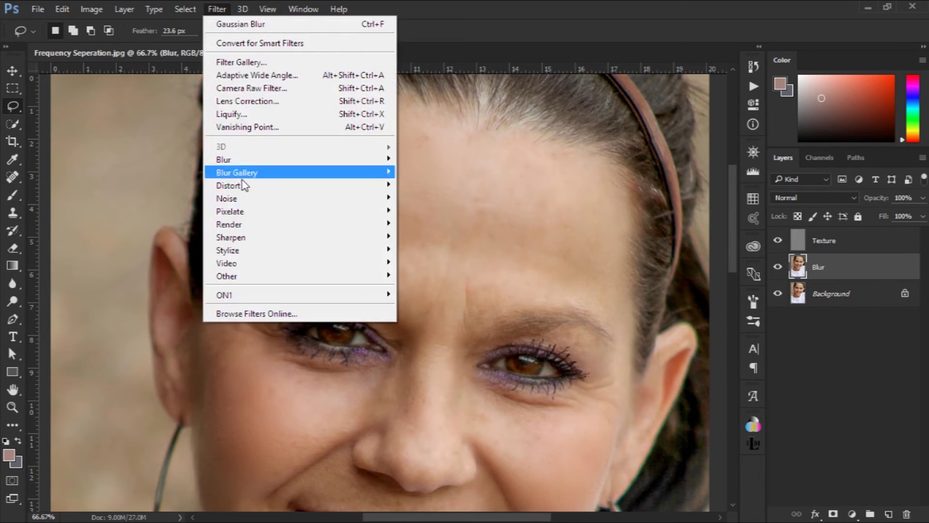
{"action": "mouse_move", "coordinate": [223, 160]}
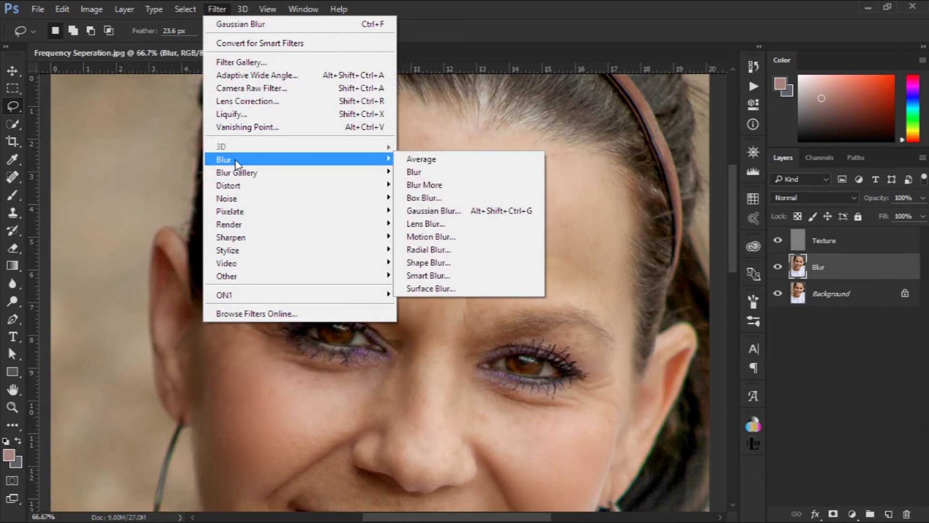
{"action": "left_click", "coordinate": [436, 210]}
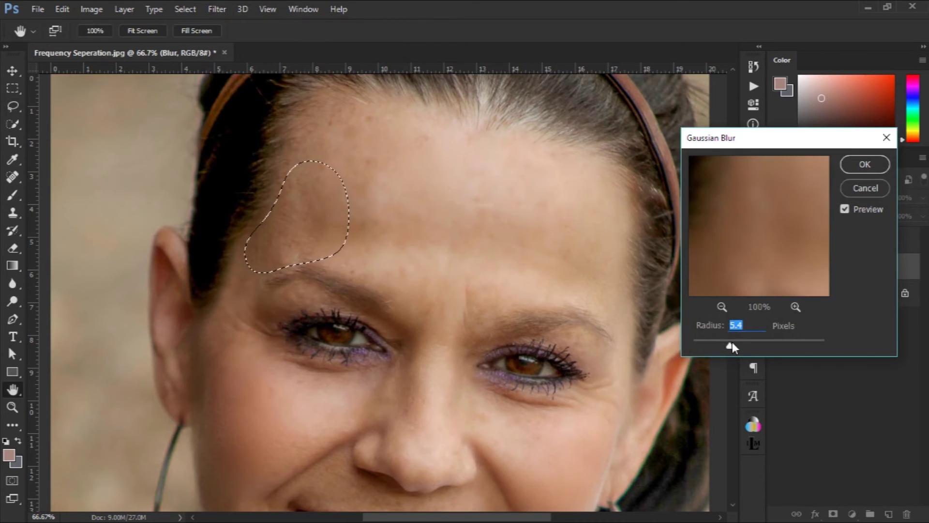
{"action": "left_click", "coordinate": [844, 167]}
{"action": "scroll", "coordinate": [394, 332], "scroll_direction": "down", "scroll_amount": 4}
{"action": "scroll", "coordinate": [394, 332], "scroll_direction": "right", "scroll_amount": 3}
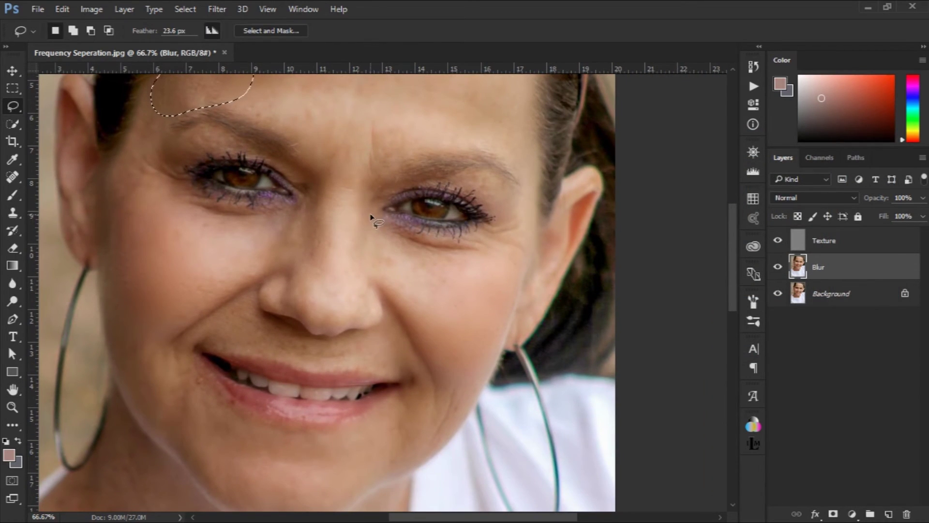
- Lasso the skin under the right eye and apply a 7.8 px Gaussian blur
{"action": "mouse_move", "coordinate": [370, 215]}
{"action": "left_mouse_down"}
{"action": "mouse_move", "coordinate": [438, 271]}
{"action": "mouse_move", "coordinate": [474, 259]}
{"action": "mouse_move", "coordinate": [424, 229]}
{"action": "mouse_move", "coordinate": [372, 223]}
{"action": "left_mouse_up"}
{"action": "left_click", "coordinate": [217, 9]}
{"action": "mouse_move", "coordinate": [291, 158]}
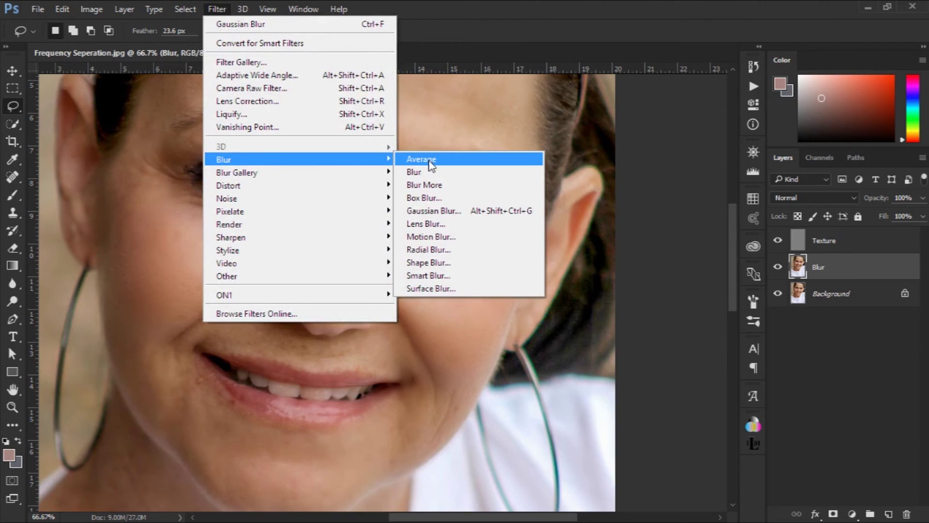
{"action": "left_click", "coordinate": [433, 211]}
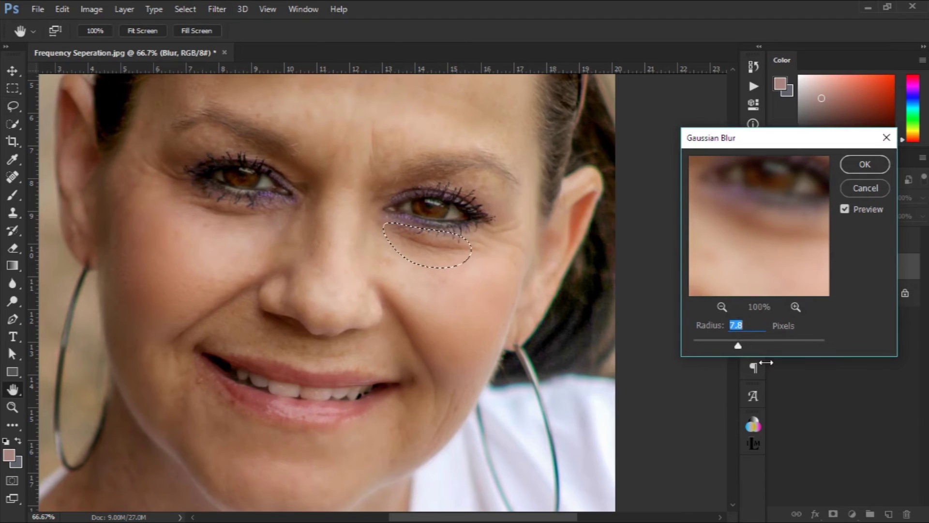
{"action": "left_click", "coordinate": [861, 162]}
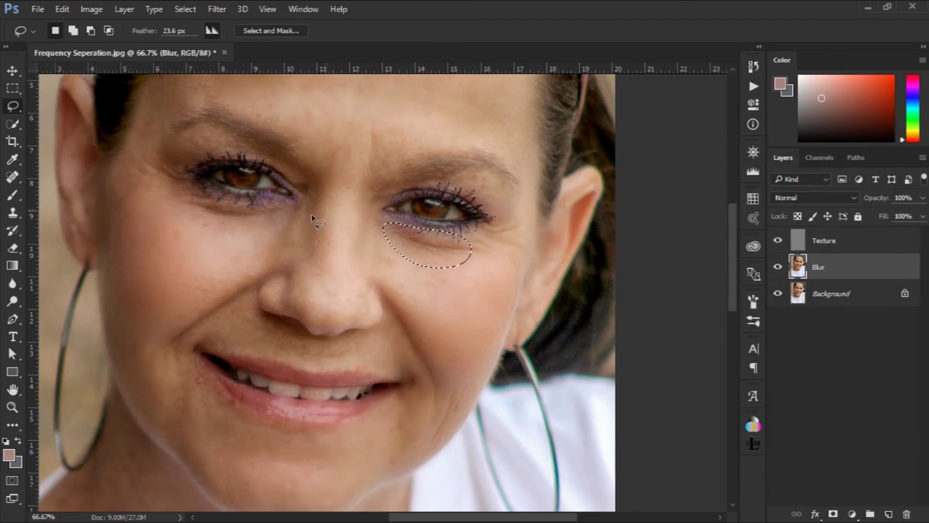
- Blur the skin under the left eye at 7.8 px, then outline the nose-to-mouth fold
{"action": "mouse_move", "coordinate": [173, 189]}
{"action": "left_mouse_down"}
{"action": "mouse_move", "coordinate": [187, 209]}
{"action": "mouse_move", "coordinate": [245, 231]}
{"action": "mouse_move", "coordinate": [291, 221]}
{"action": "mouse_move", "coordinate": [178, 178]}
{"action": "mouse_move", "coordinate": [185, 211]}
{"action": "mouse_move", "coordinate": [197, 210]}
{"action": "left_mouse_up"}
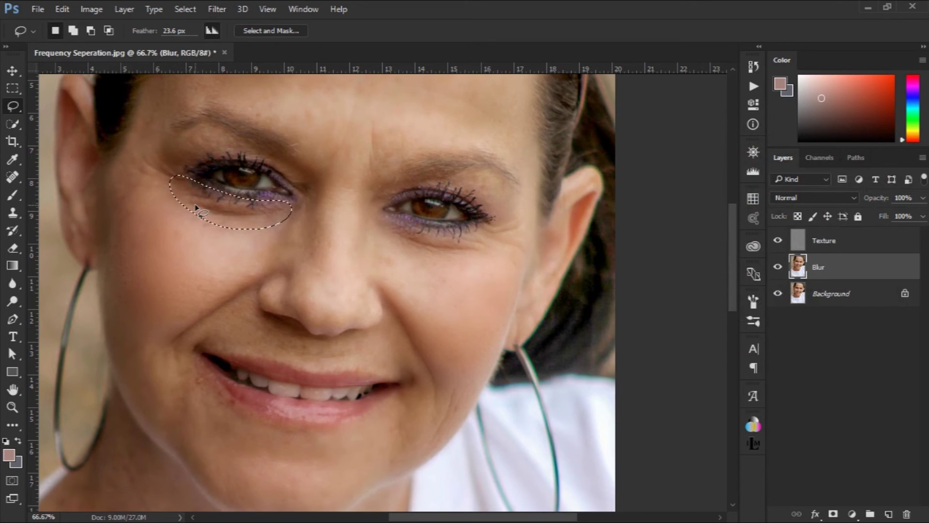
{"action": "left_click", "coordinate": [219, 10]}
{"action": "mouse_move", "coordinate": [298, 159]}
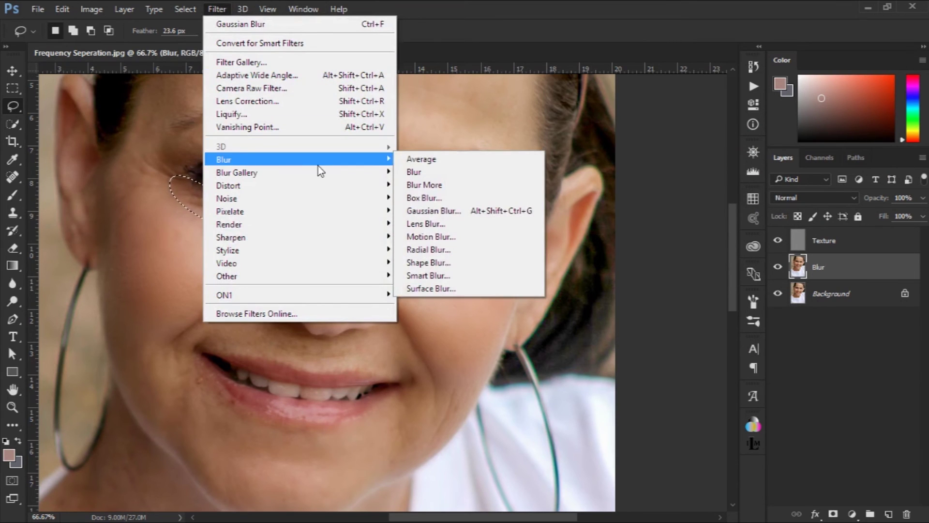
{"action": "left_click", "coordinate": [444, 211]}
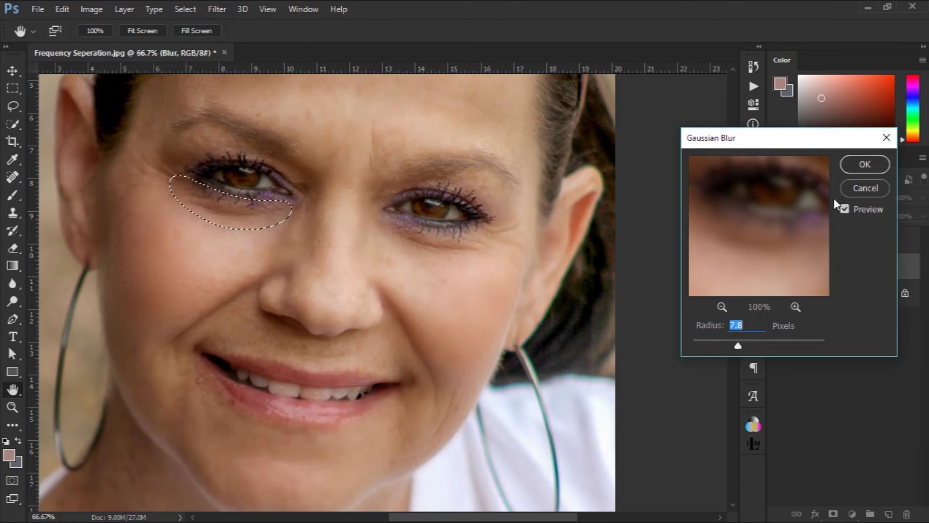
{"action": "left_click", "coordinate": [863, 165]}
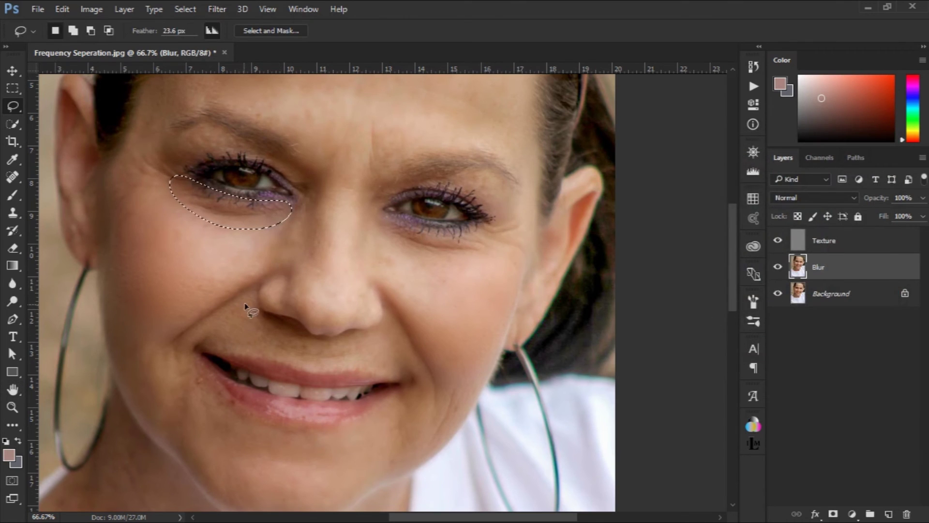
{"action": "mouse_move", "coordinate": [248, 296]}
{"action": "left_mouse_down"}
{"action": "mouse_move", "coordinate": [230, 352]}
{"action": "mouse_move", "coordinate": [299, 371]}
{"action": "mouse_move", "coordinate": [368, 364]}
{"action": "mouse_move", "coordinate": [365, 342]}
{"action": "mouse_move", "coordinate": [313, 340]}
{"action": "mouse_move", "coordinate": [230, 304]}
{"action": "left_mouse_up"}
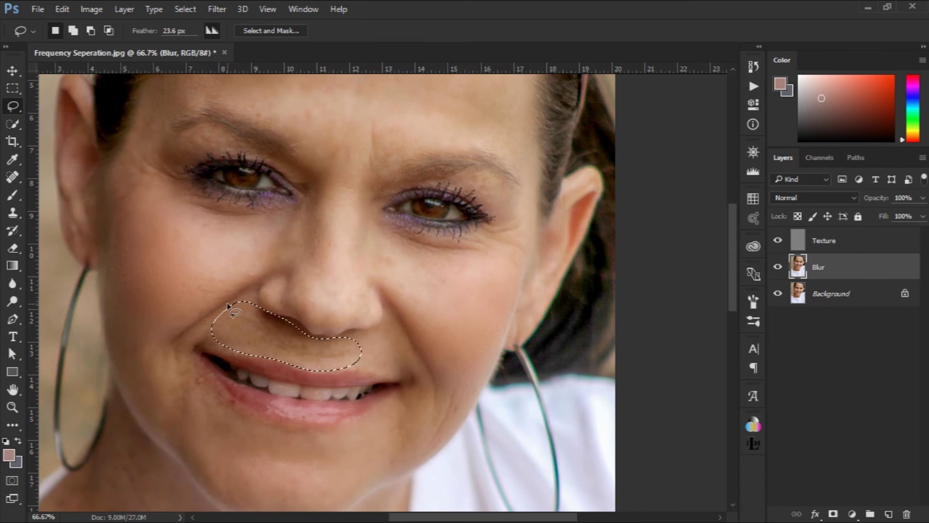
- Apply the 7.8 px Gaussian blur to the nose-to-mouth fold and deselect
{"action": "left_click", "coordinate": [218, 10]}
{"action": "mouse_move", "coordinate": [224, 159]}
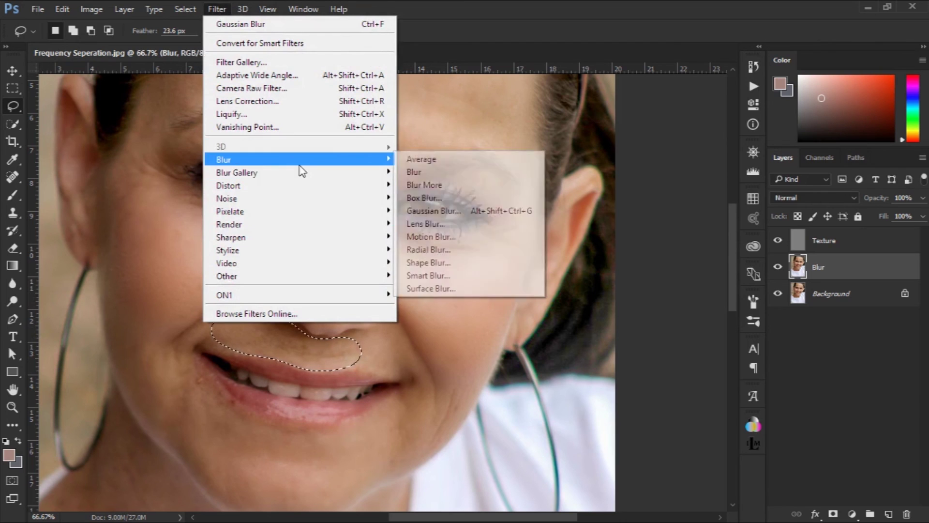
{"action": "left_click", "coordinate": [434, 212]}
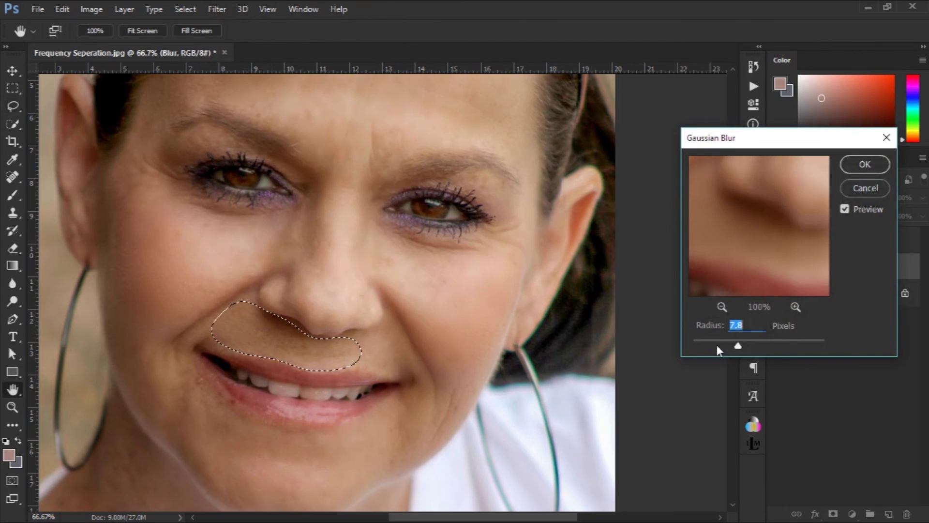
{"action": "left_click", "coordinate": [863, 166]}
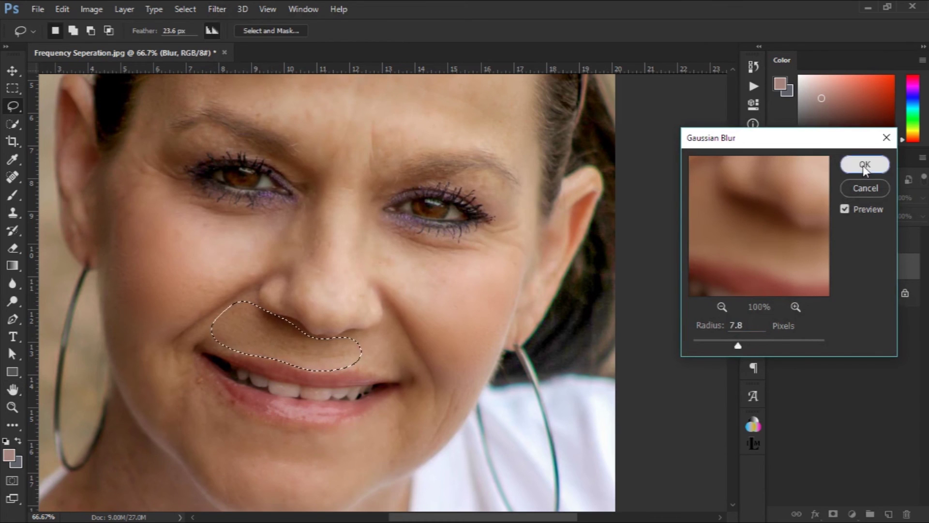
{"action": "key", "text": "ctrl+d"}
- Fit the portrait on screen and group the Texture and Blur layers
{"action": "key", "text": "ctrl+0"}
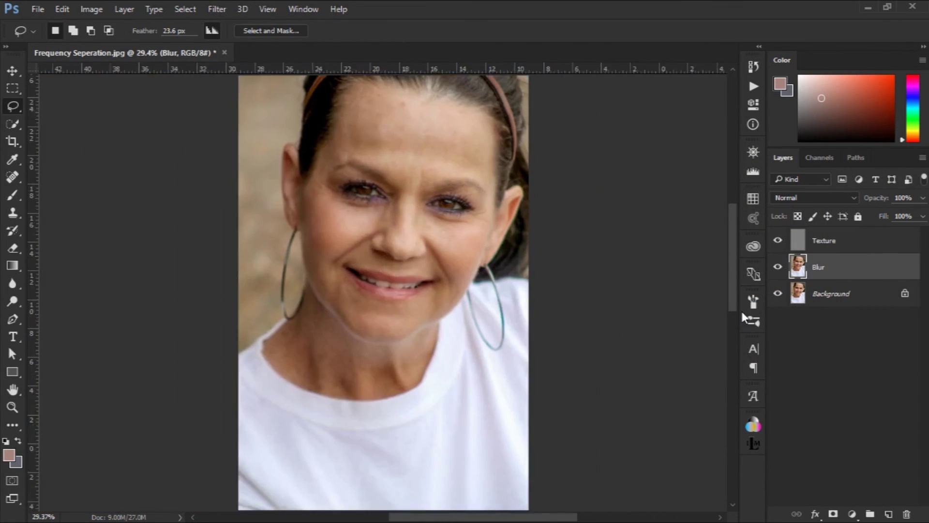
{"action": "left_click", "coordinate": [858, 249], "text": "shift"}
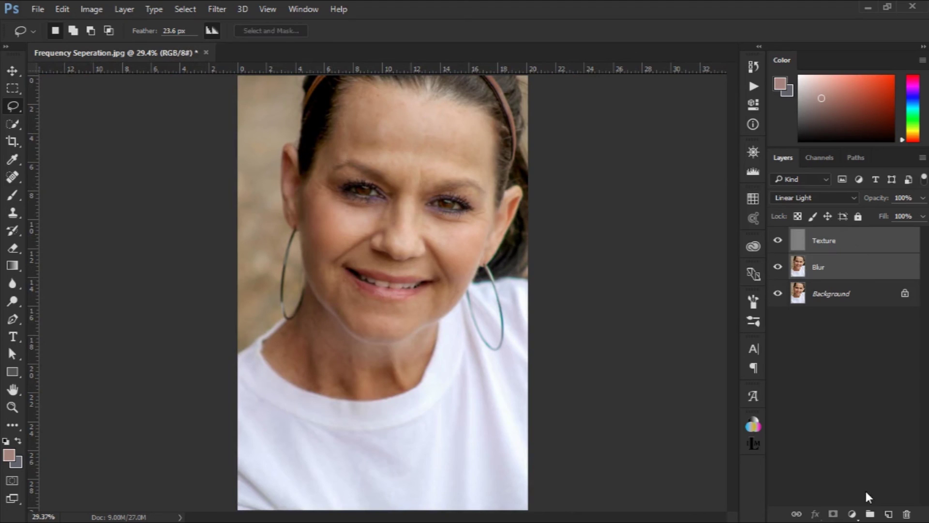
{"action": "left_click_drag", "start_coordinate": [869, 514], "coordinate": [869, 514]}
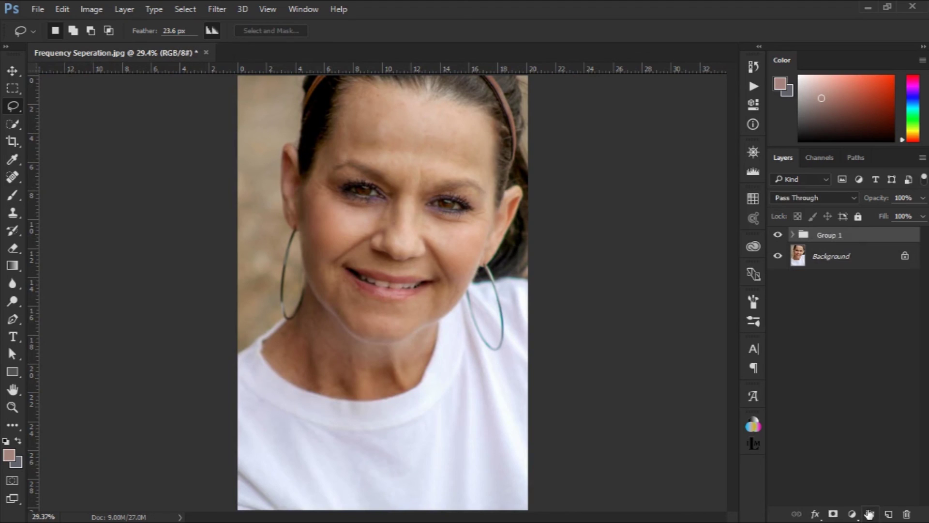
- Rename the group to 'Frequency seperation' and hide it
{"action": "double_click", "coordinate": [825, 237]}
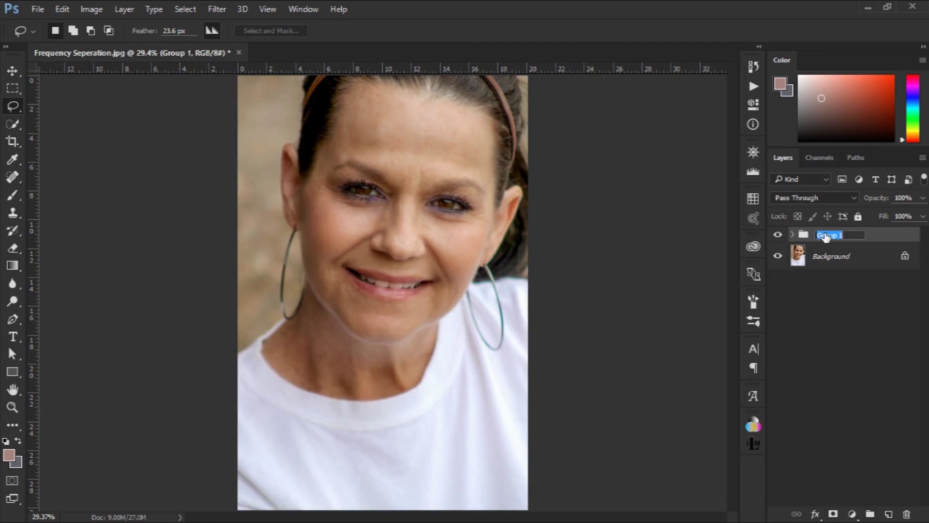
{"action": "type", "text": "Frequency seperation"}
{"action": "key", "text": "Return"}
{"action": "left_click", "coordinate": [778, 235]}
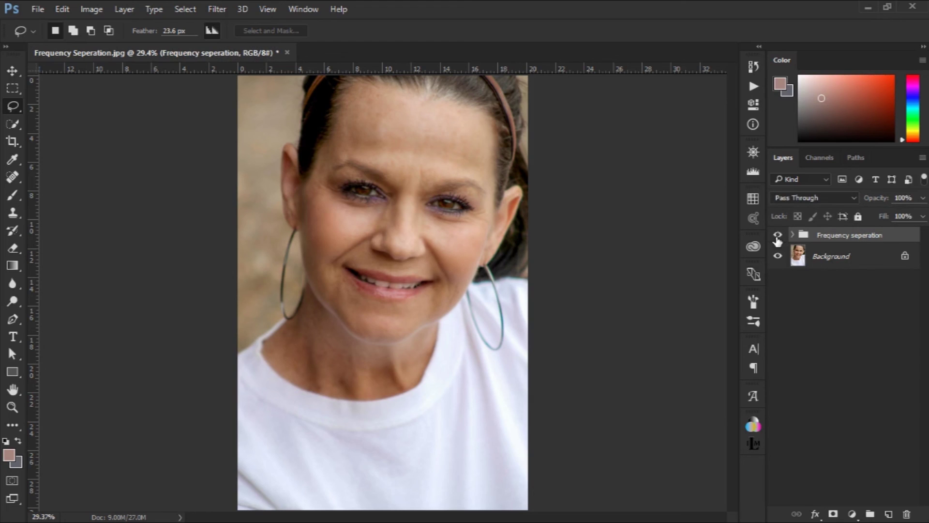
- Toggle the Frequency seperation group's visibility for a before/after comparison, leaving it shown
{"action": "left_click", "coordinate": [778, 237]}
{"action": "left_click", "coordinate": [777, 237]}
{"action": "left_click", "coordinate": [777, 236]}
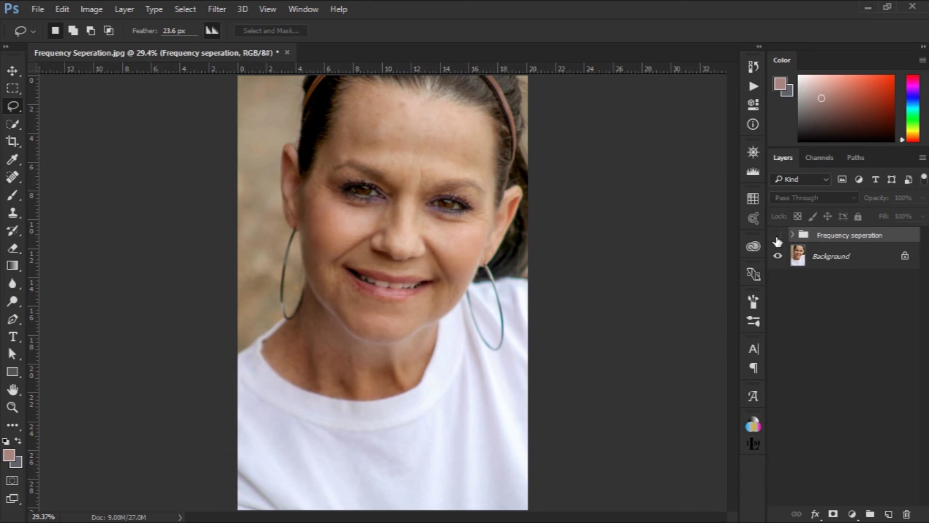